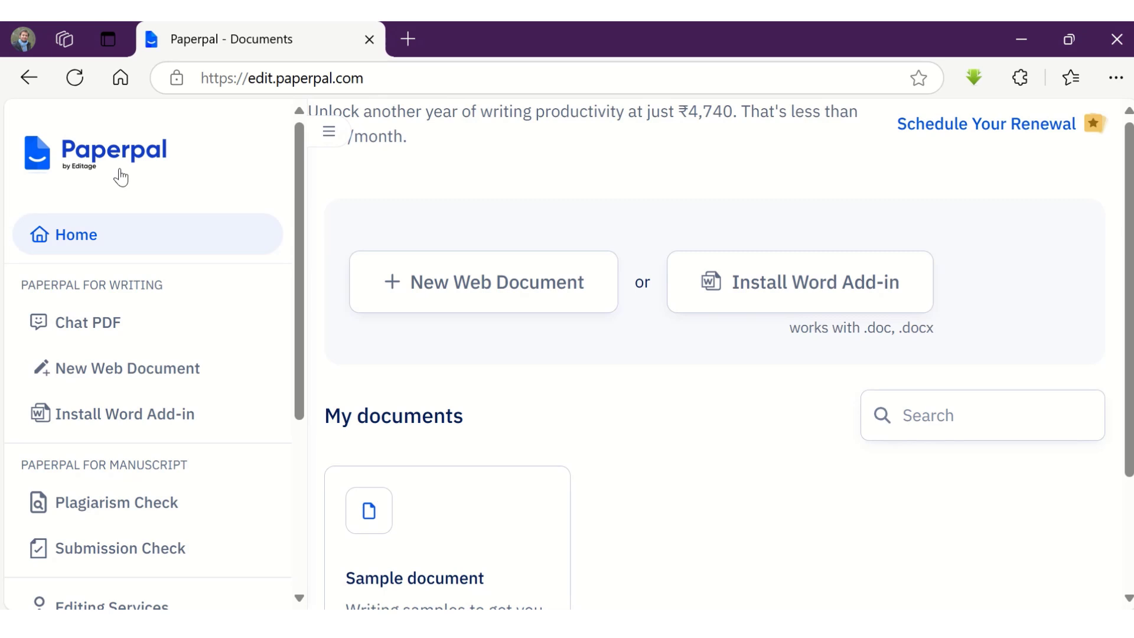
Step: Upload the wheat lncRNA resistant starch PDF from Downloads into Paperpal's Chat PDF
left_click(183, 336)
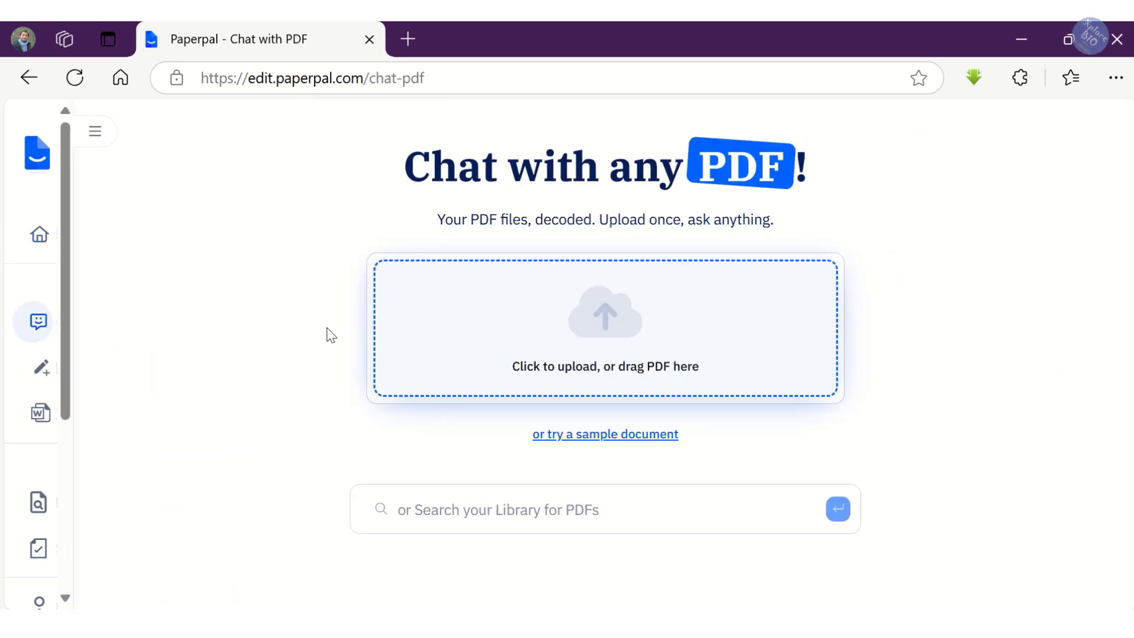
left_click(625, 367)
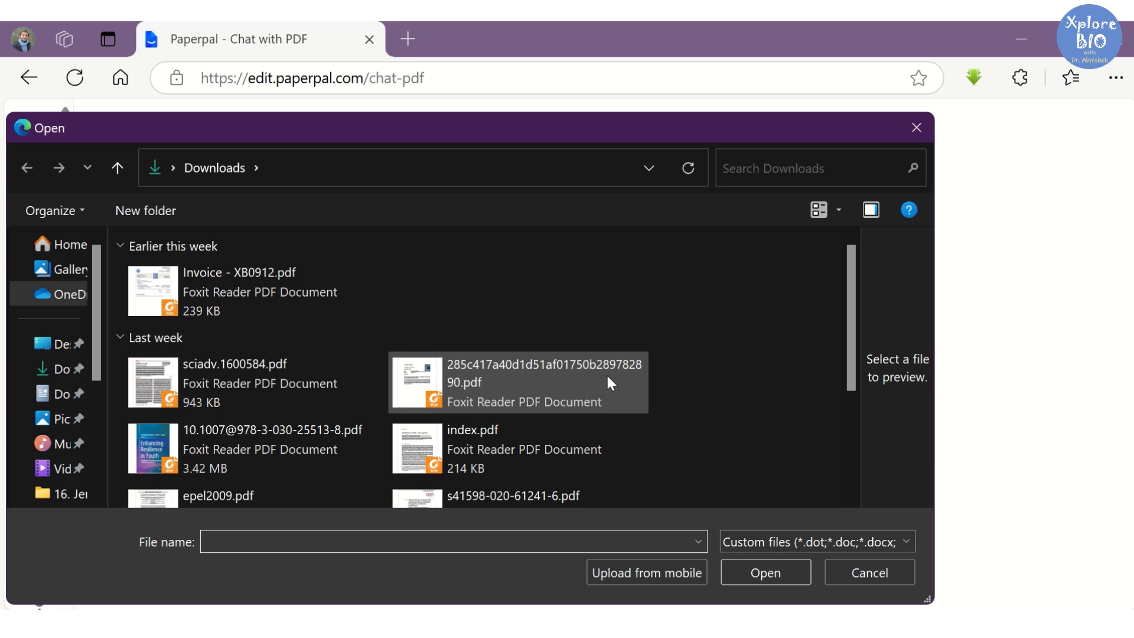
type("\"E:\\A. My Documents\\1. Abhishek\\5 My publications\\16 Genomics in RNA 2020.pdf\"")
left_click(763, 570)
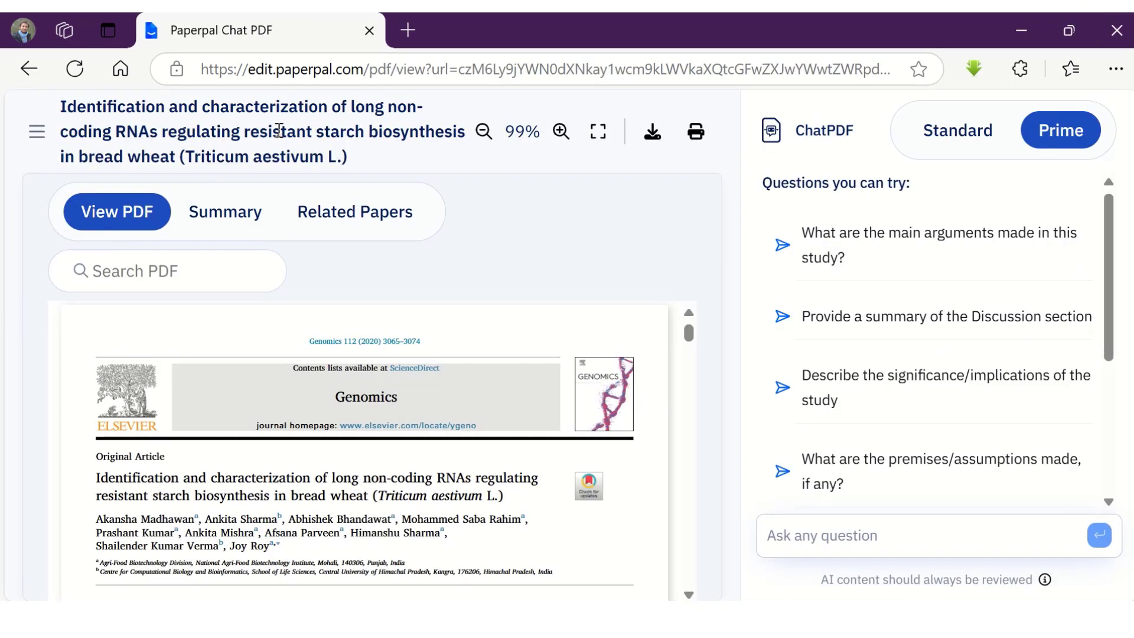
scroll(417, 321, "down", 10)
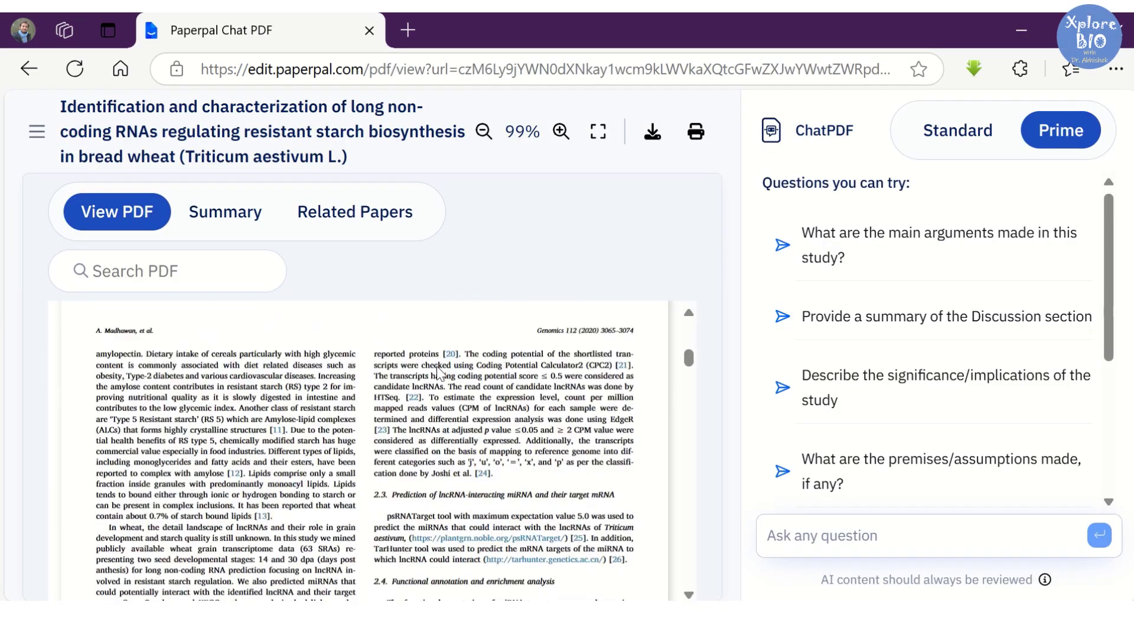
left_click_drag(688, 387, 679, 346)
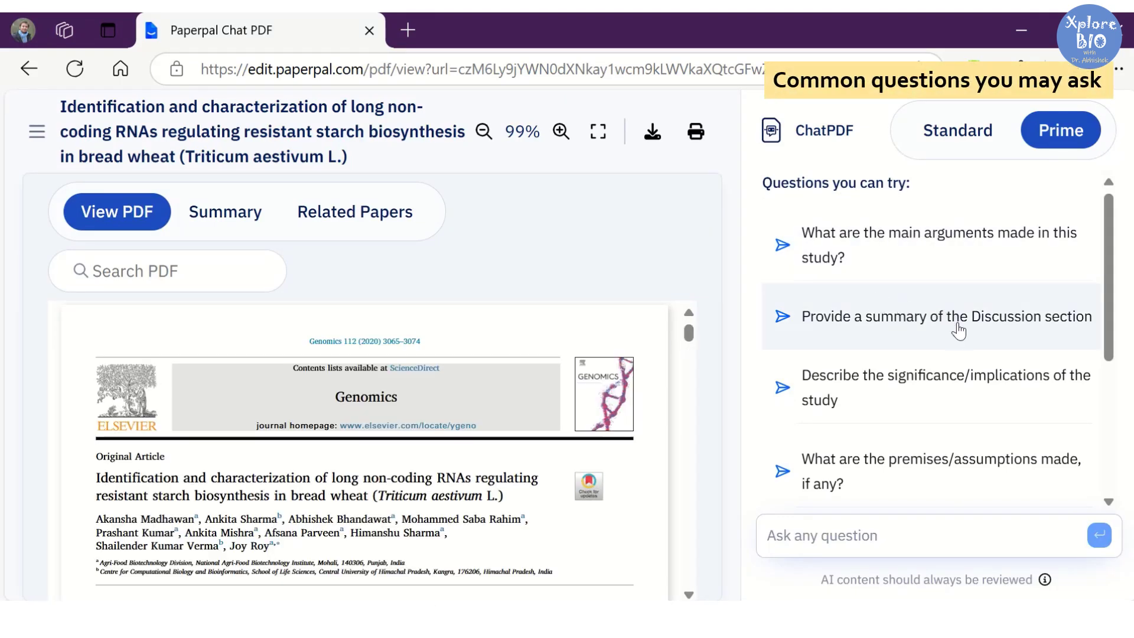
scroll(957, 331, "down", 2)
scroll(958, 342, "down", 2)
scroll(941, 362, "down", 2)
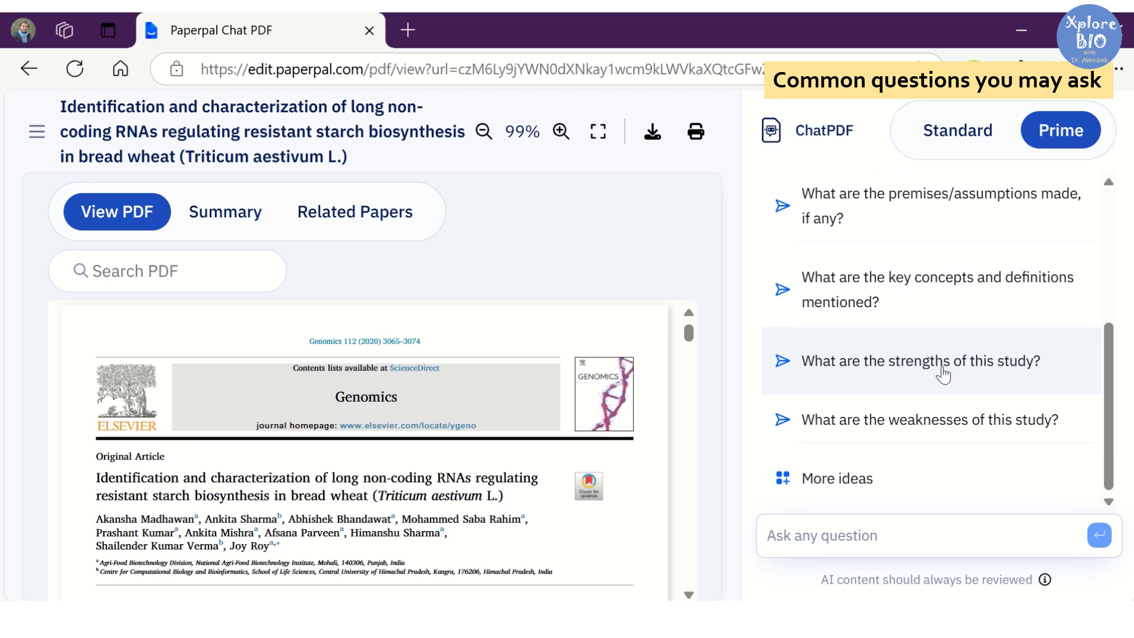
Step: Read the paper's AI summary, highlighting the phrase on novel insights into lncRNAs
scroll(847, 456, "down", 3)
left_click(239, 211)
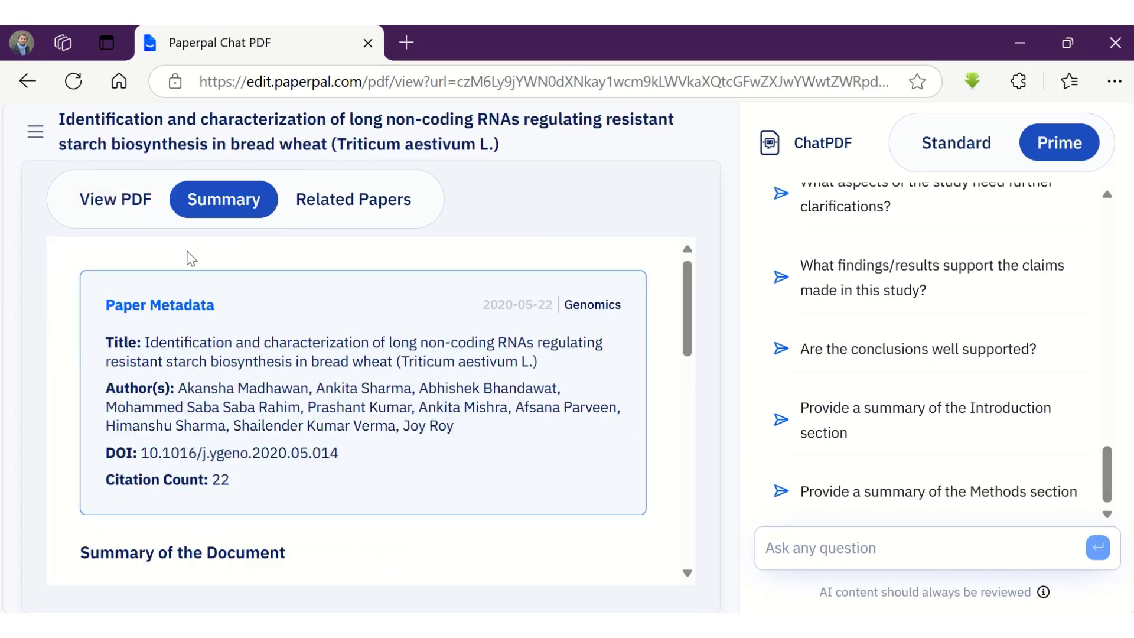
scroll(240, 309, "down", 12)
scroll(240, 310, "up", 12)
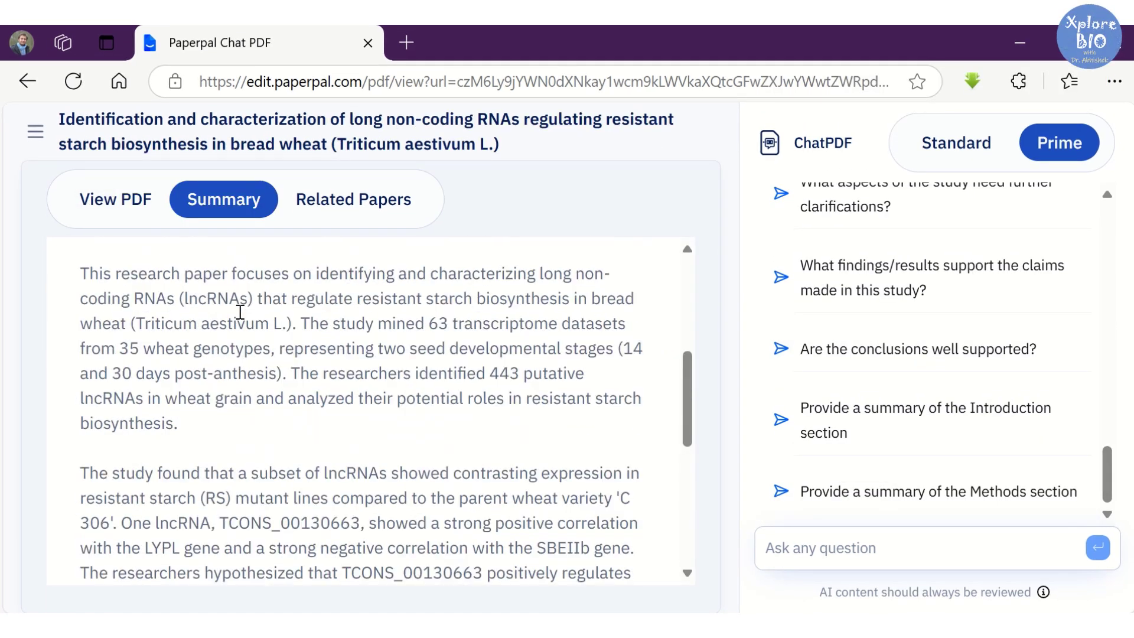
scroll(273, 329, "down", 3)
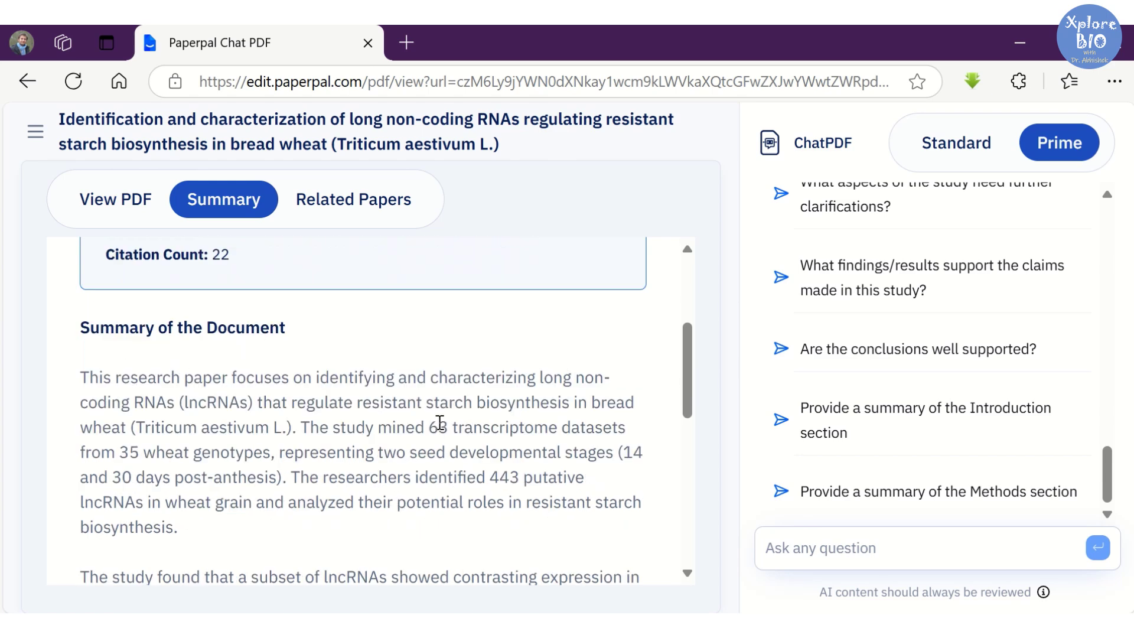
scroll(440, 423, "down", 3)
scroll(440, 419, "down", 2)
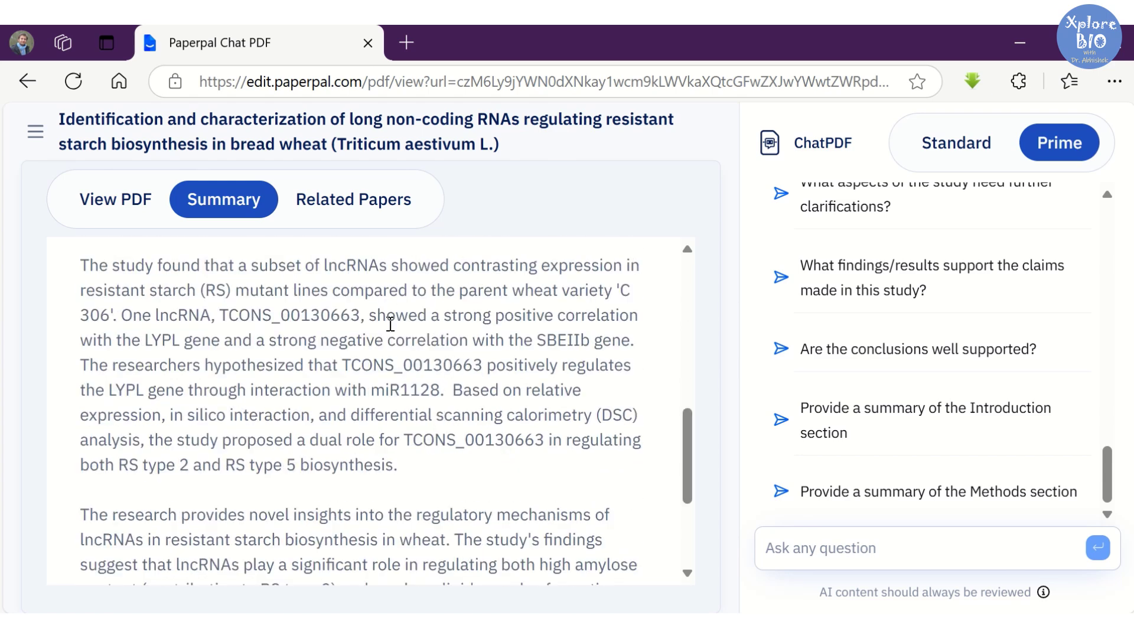
scroll(440, 413, "down", 2)
left_click_drag(244, 414, 389, 442)
scroll(506, 442, "down", 2)
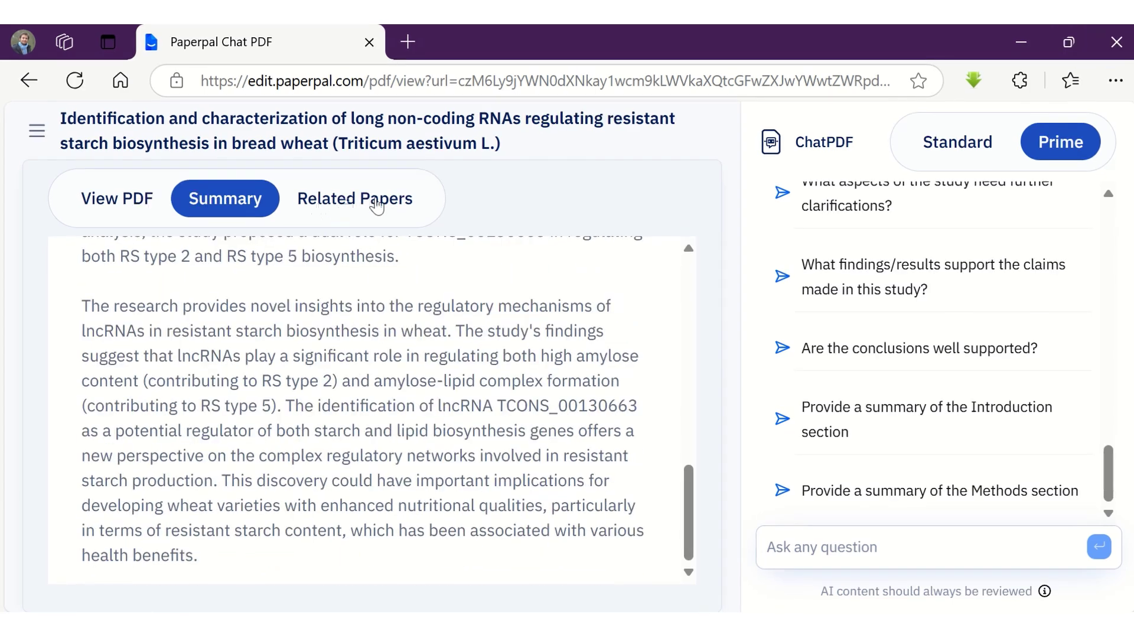
Step: Open the related paper 'Resistant Starch and Its Applications' on R Discovery at its Full-Text options
left_click(375, 202)
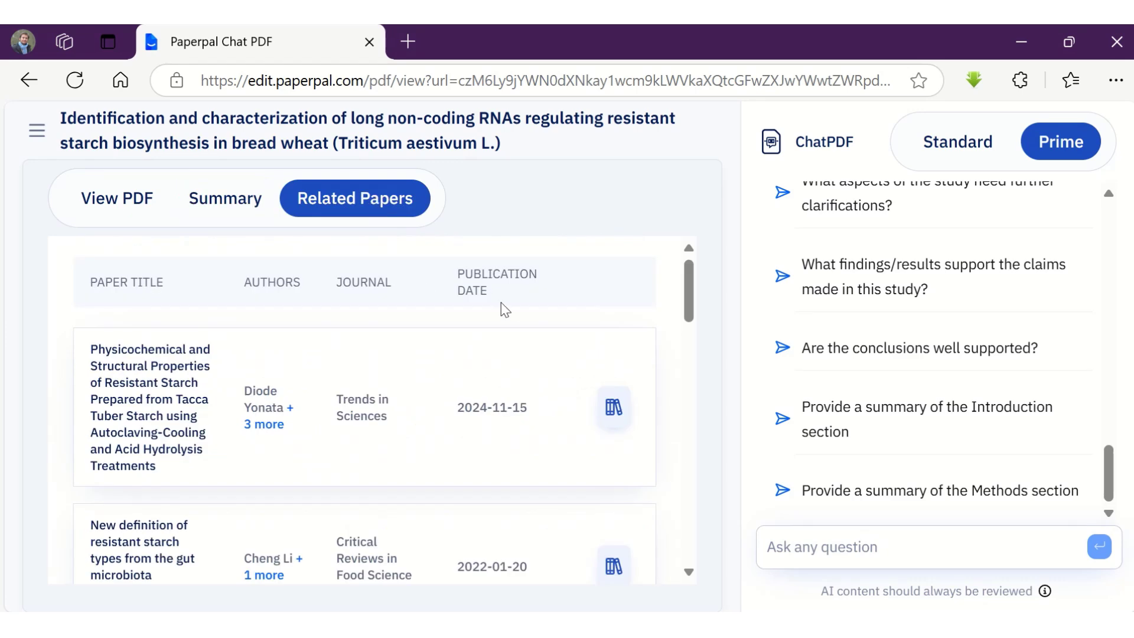
scroll(505, 309, "down", 8)
scroll(418, 481, "down", 5)
scroll(461, 413, "down", 8)
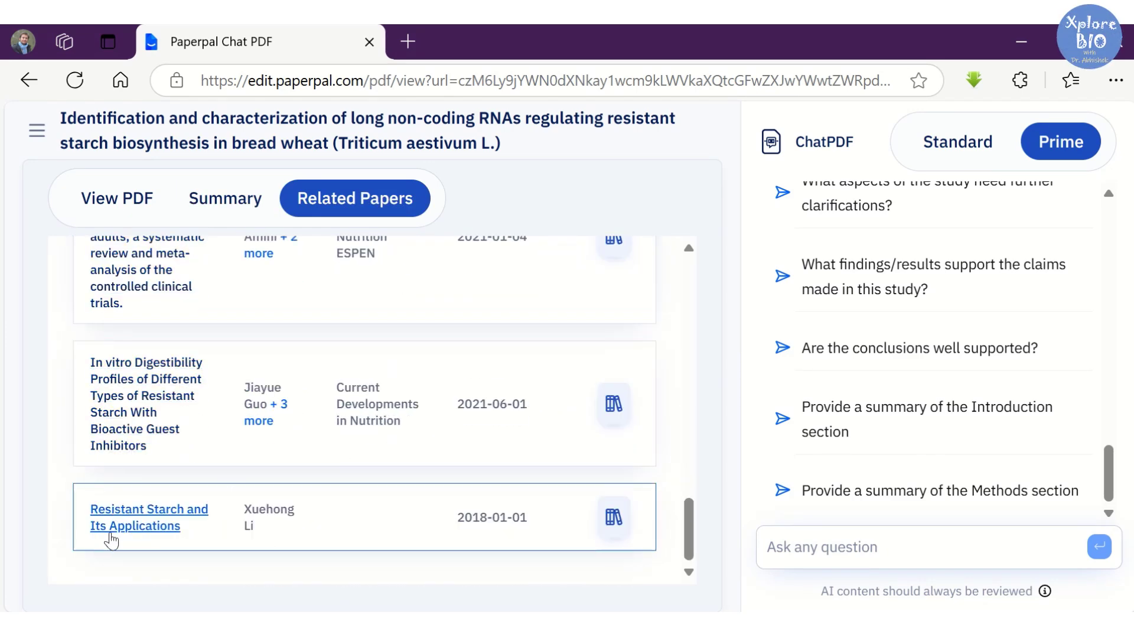
left_click(111, 534)
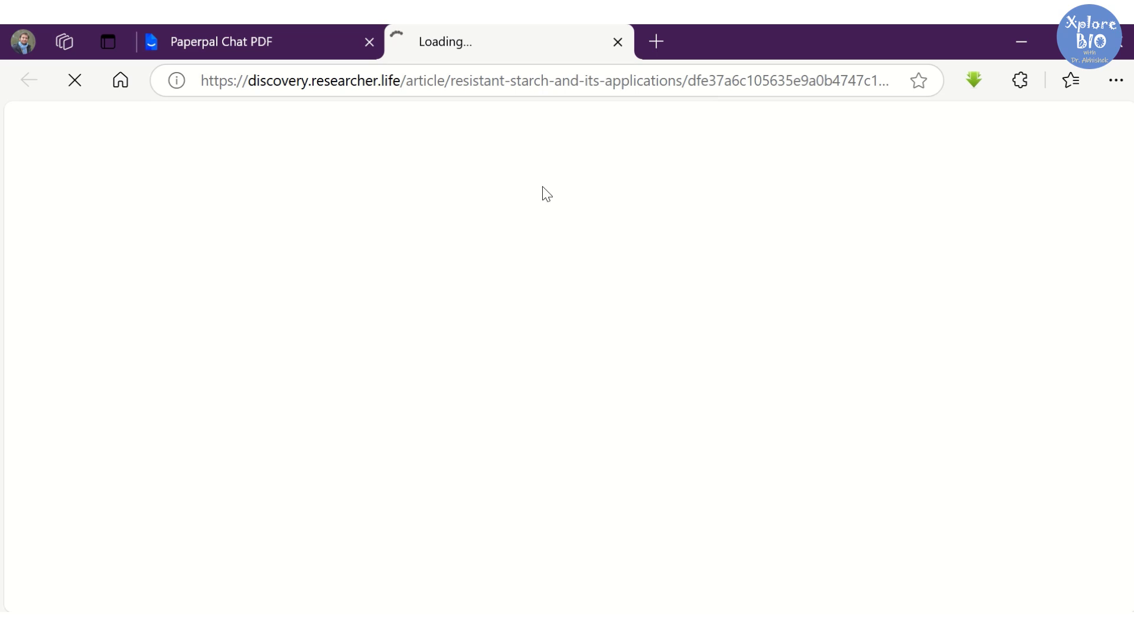
scroll(331, 456, "down", 2)
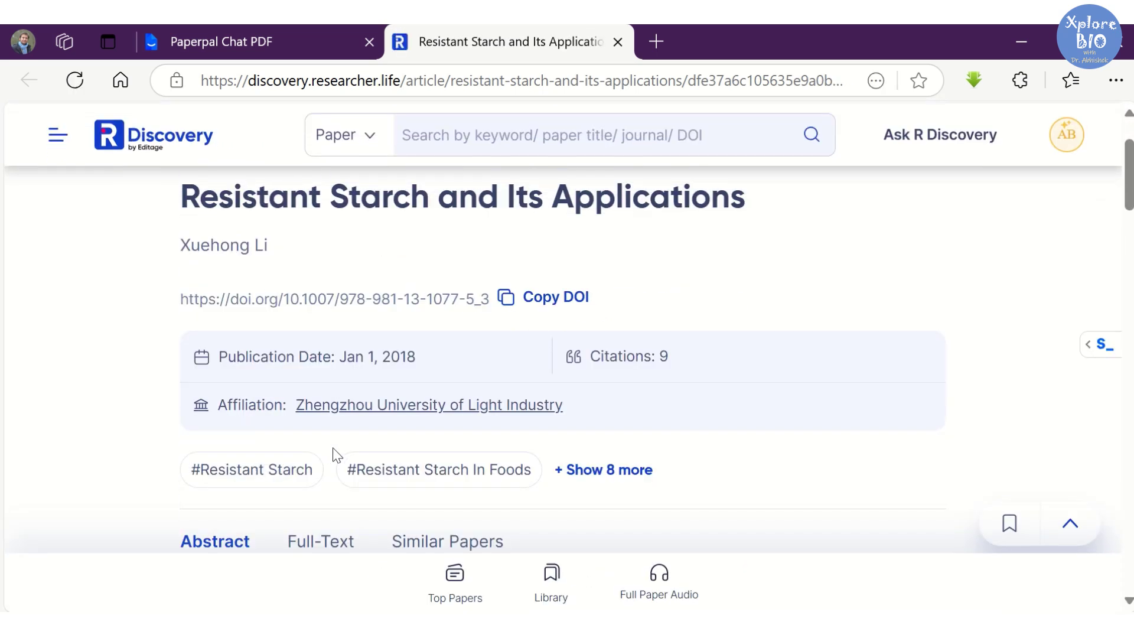
scroll(337, 456, "down", 2)
left_click(331, 446)
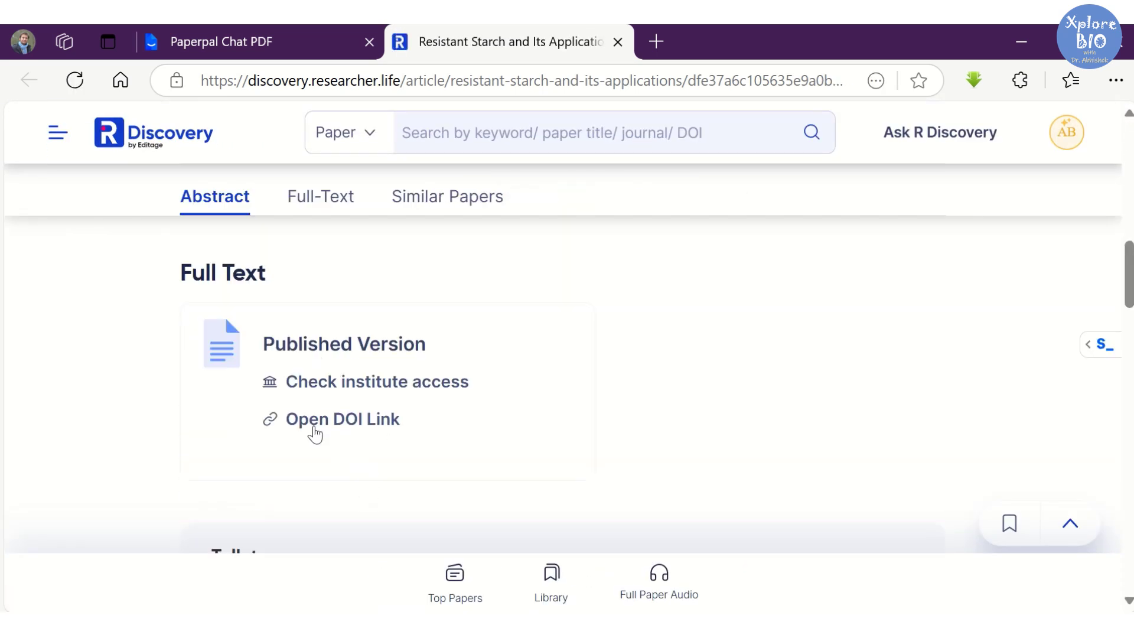
Step: Open the Springer chapter page through the DOI link and scroll down to its abstract
left_click(342, 431)
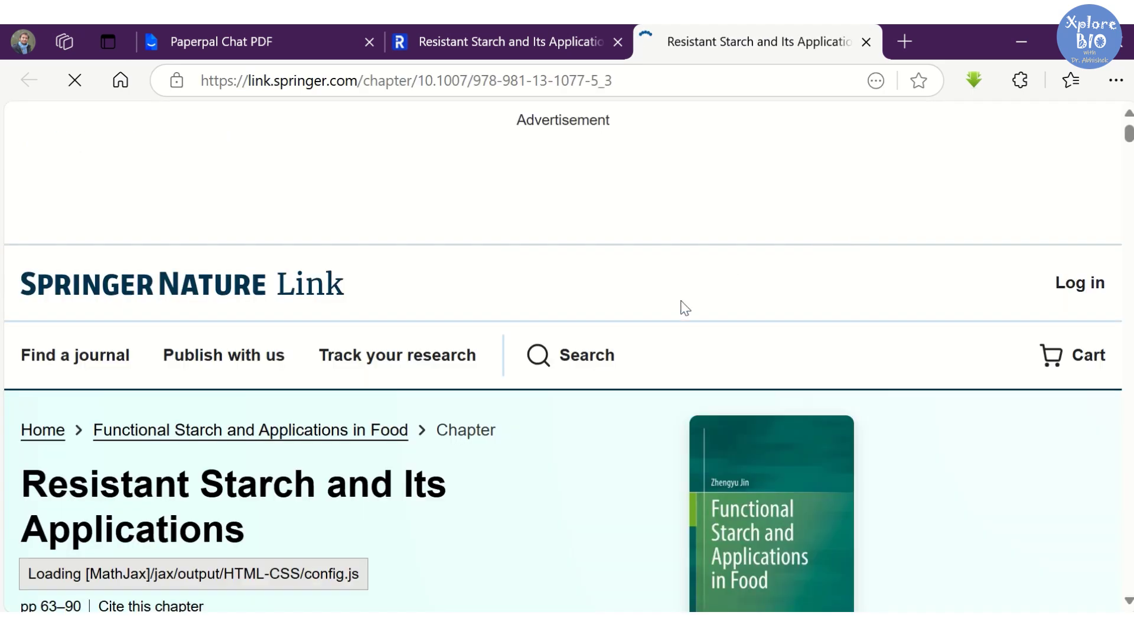
scroll(685, 307, "down", 10)
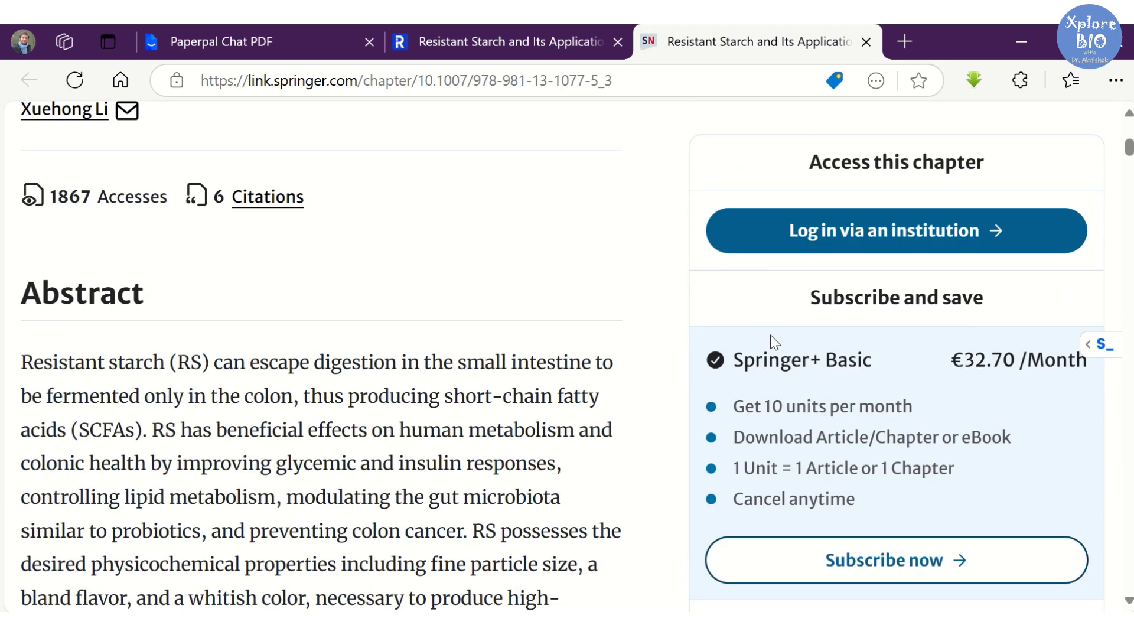
scroll(258, 452, "down", 10)
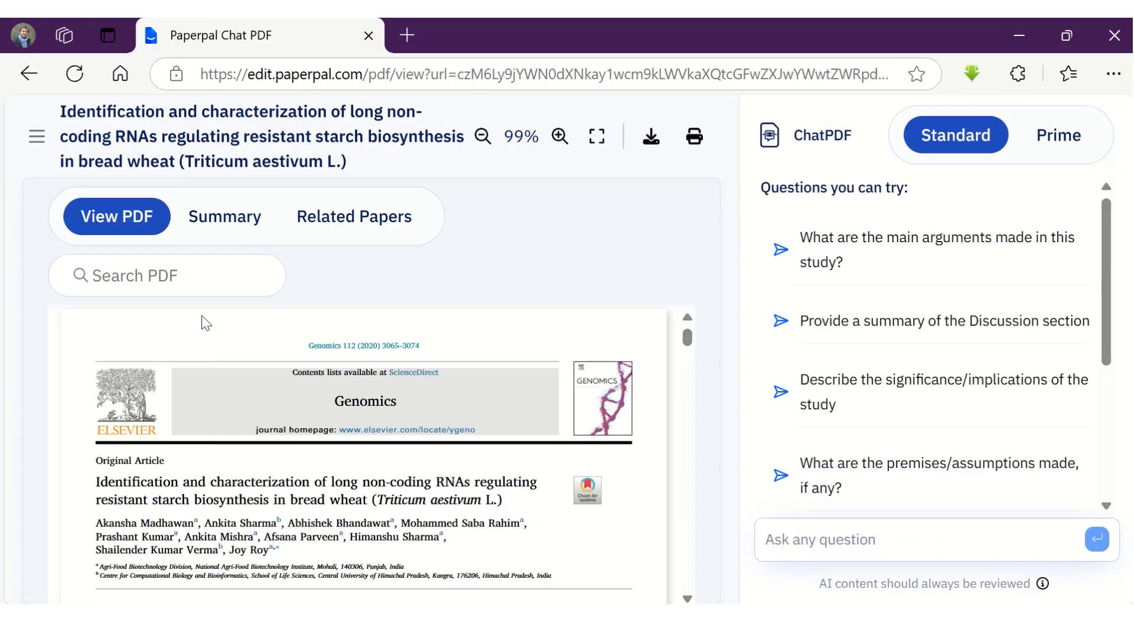
mouse_move(1106, 239)
left_mouse_down()
mouse_move(1122, 423)
mouse_move(1108, 237)
left_mouse_up()
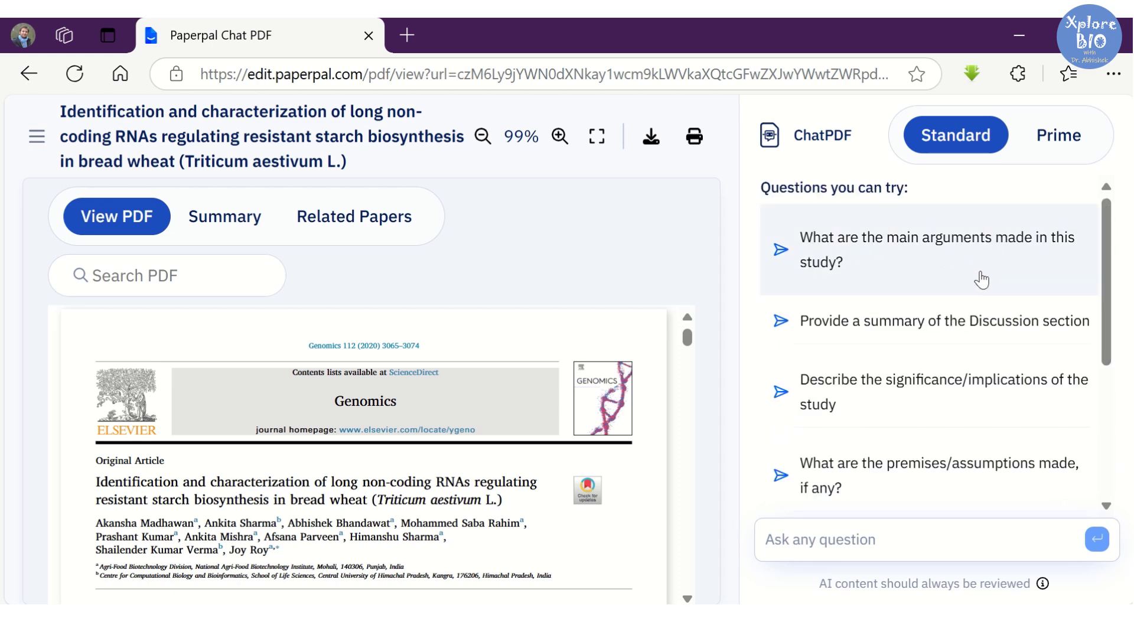
scroll(986, 343, "down", 2)
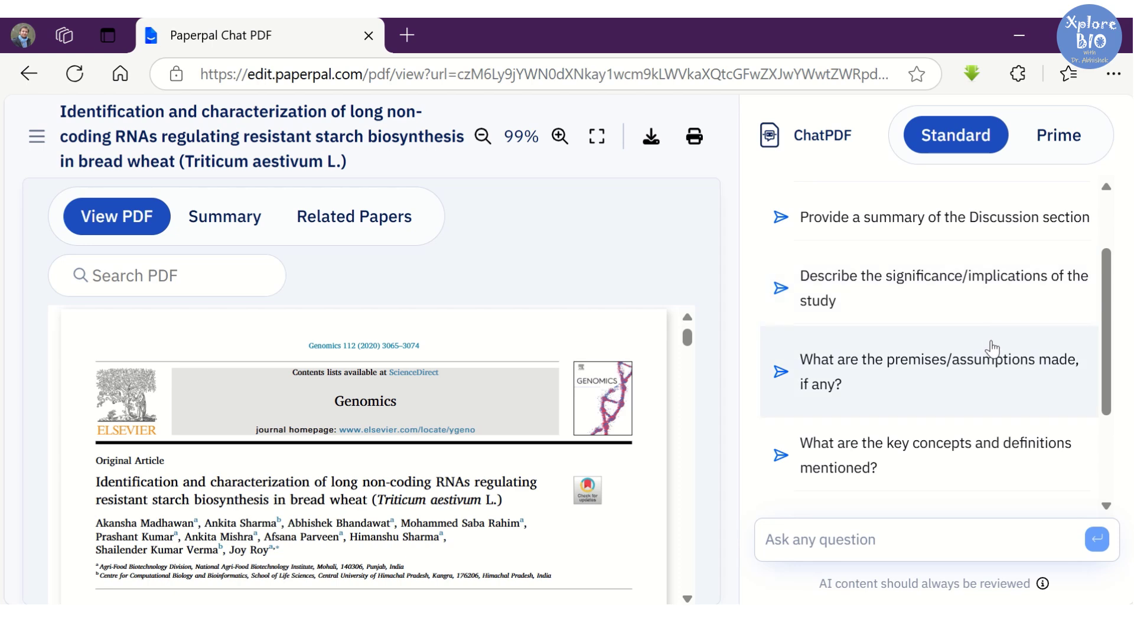
scroll(992, 349, "down", 2)
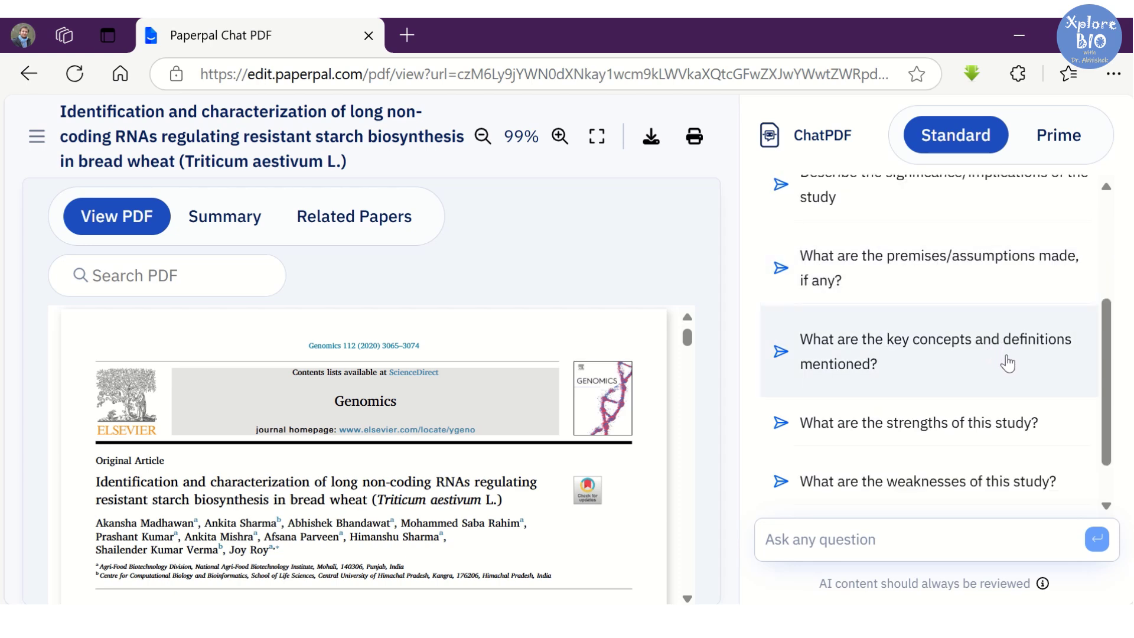
scroll(1007, 363, "down", 4)
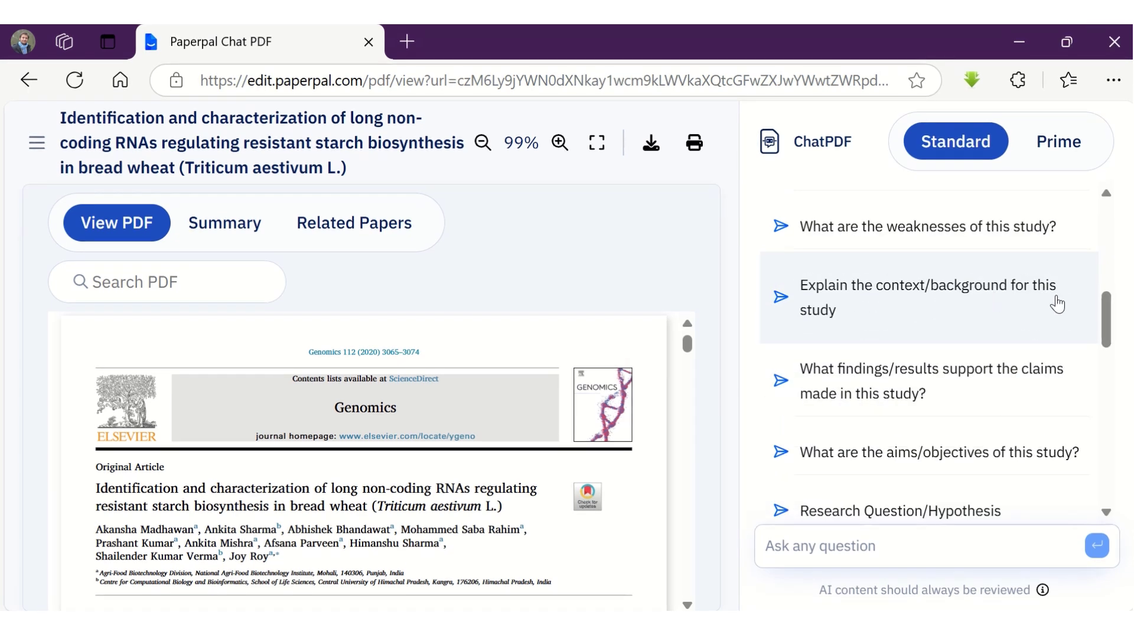
scroll(1051, 315, "down", 2)
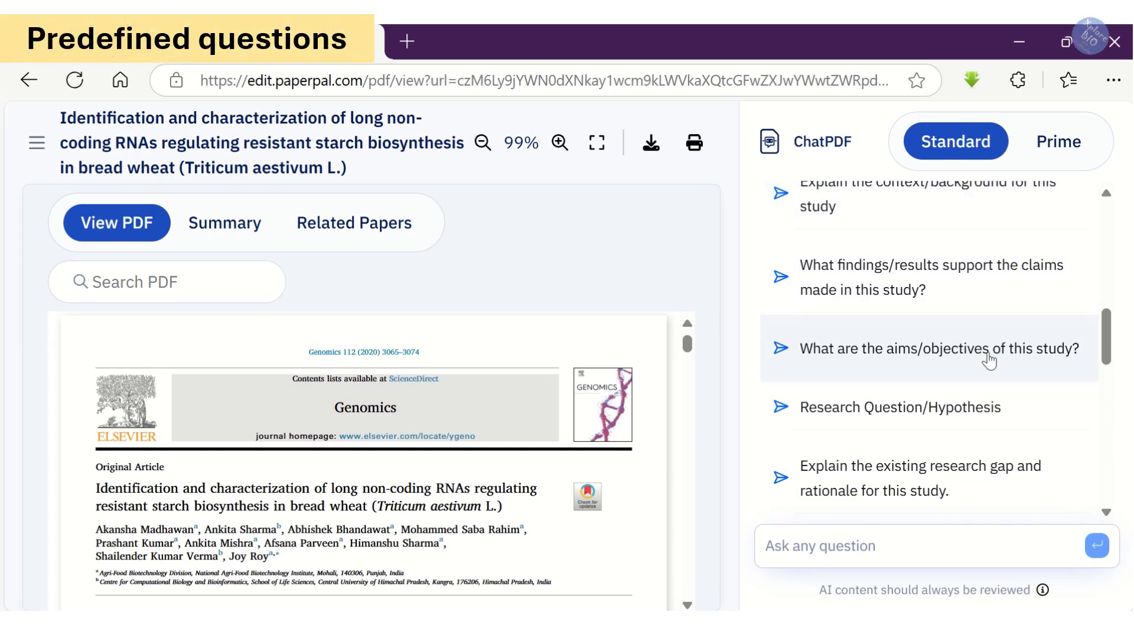
scroll(1028, 359, "down", 2)
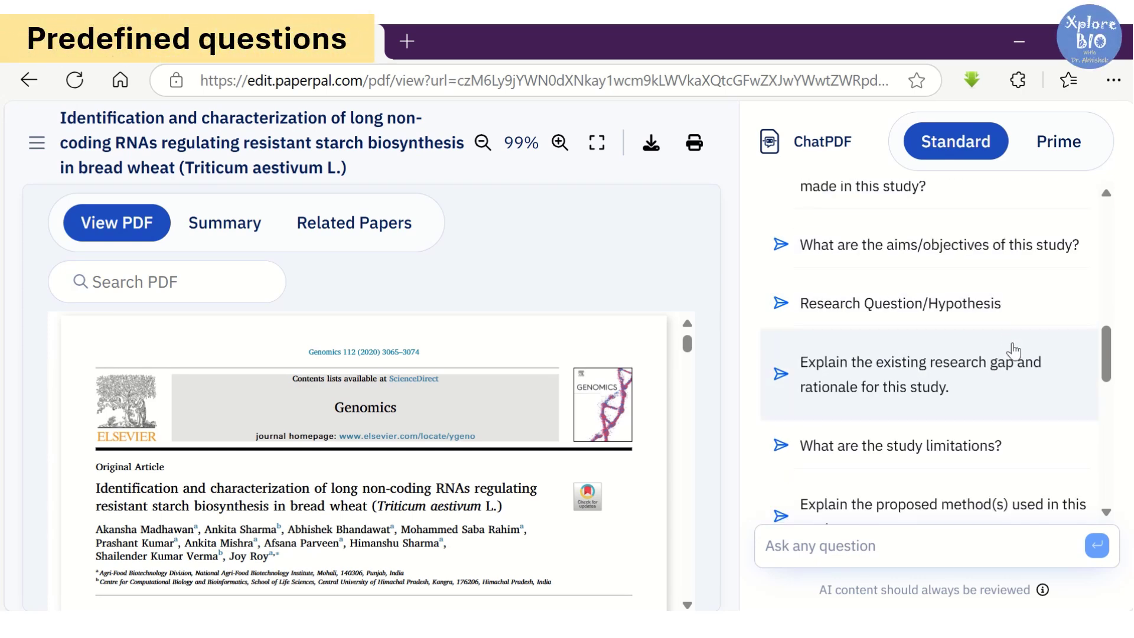
scroll(1016, 384, "down", 2)
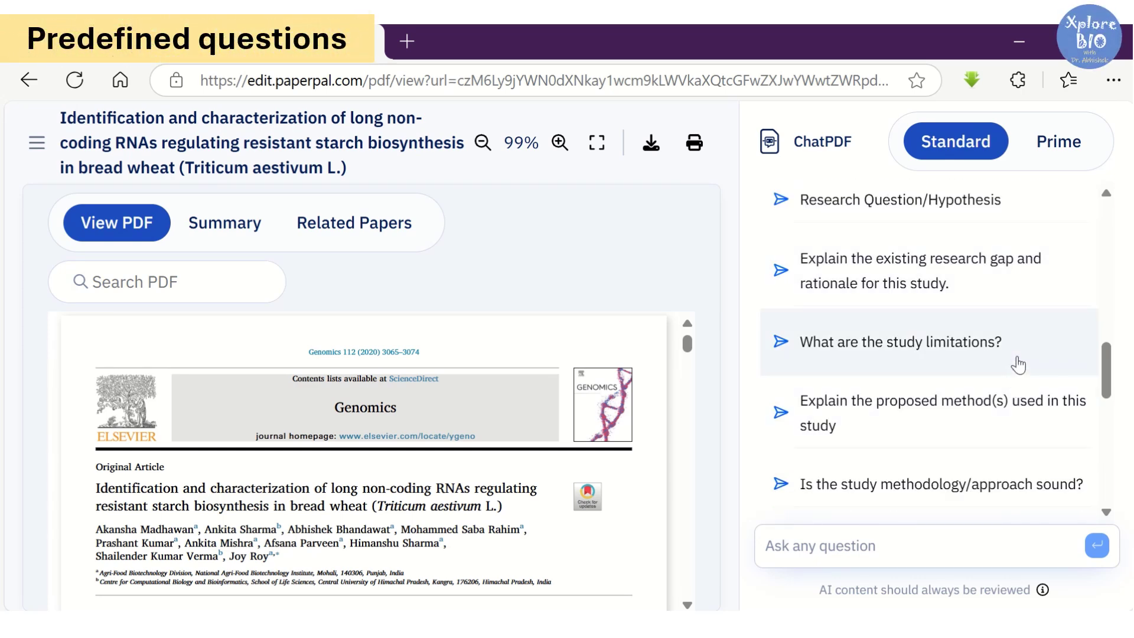
scroll(1018, 365, "down", 2)
scroll(1019, 365, "down", 2)
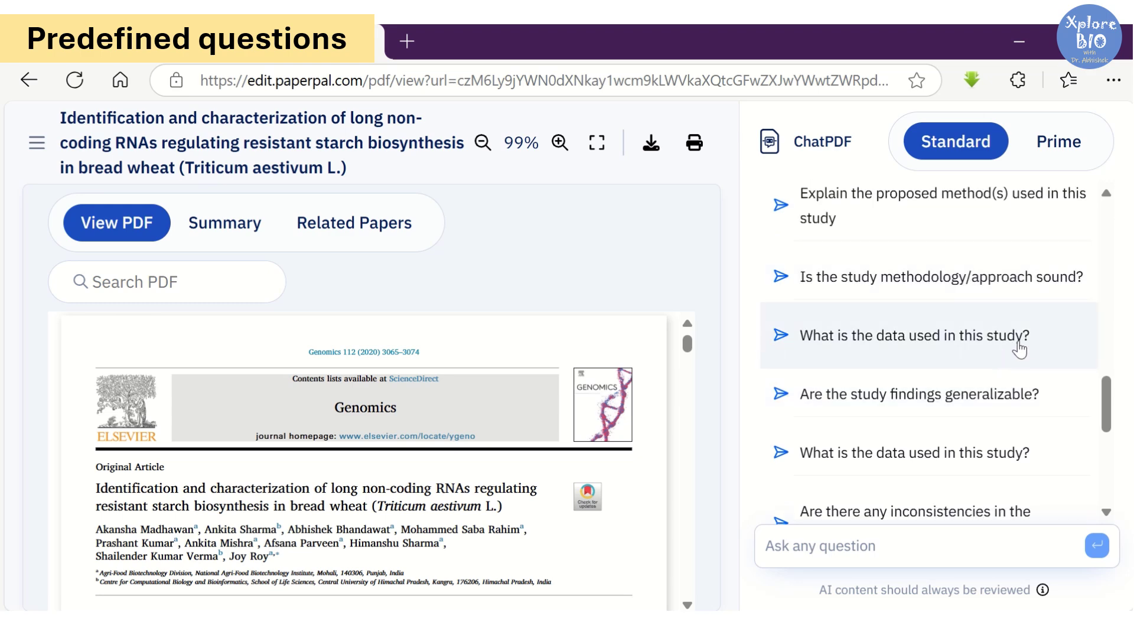
scroll(1047, 346, "down", 4)
scroll(1017, 365, "down", 2)
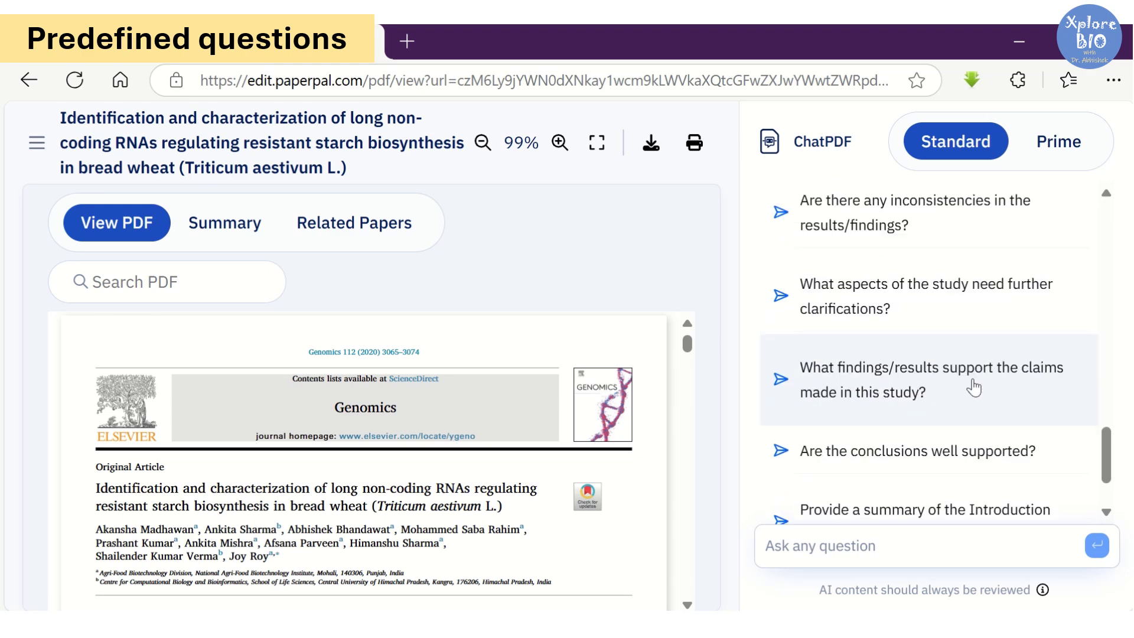
scroll(936, 399, "down", 2)
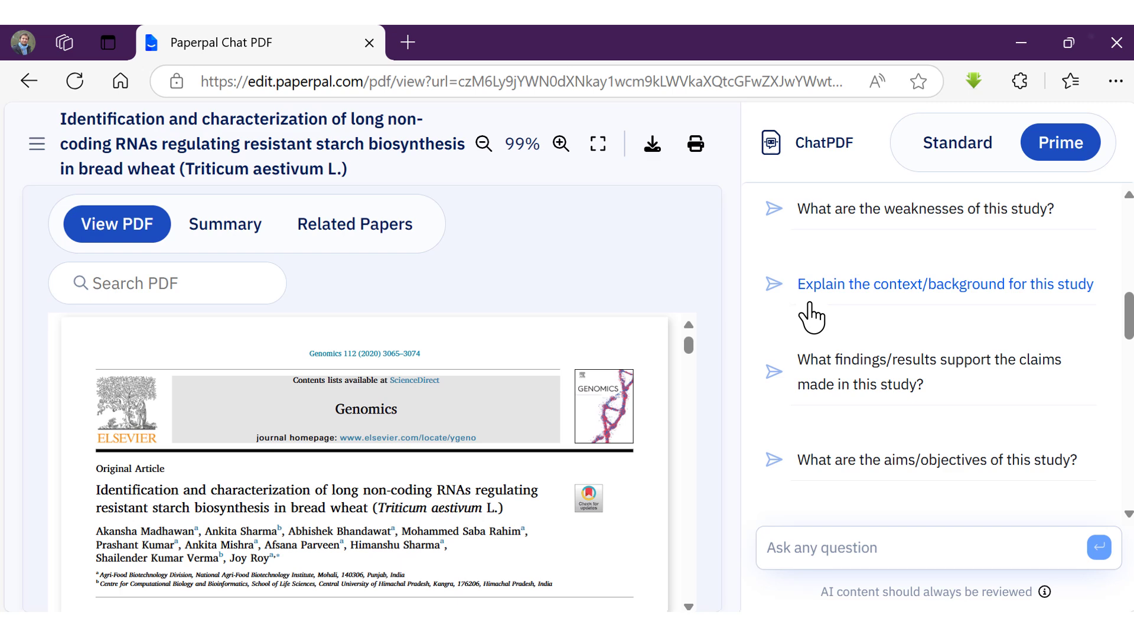
Step: Ask for the study's context and background and read the answer to the end
left_click(808, 303)
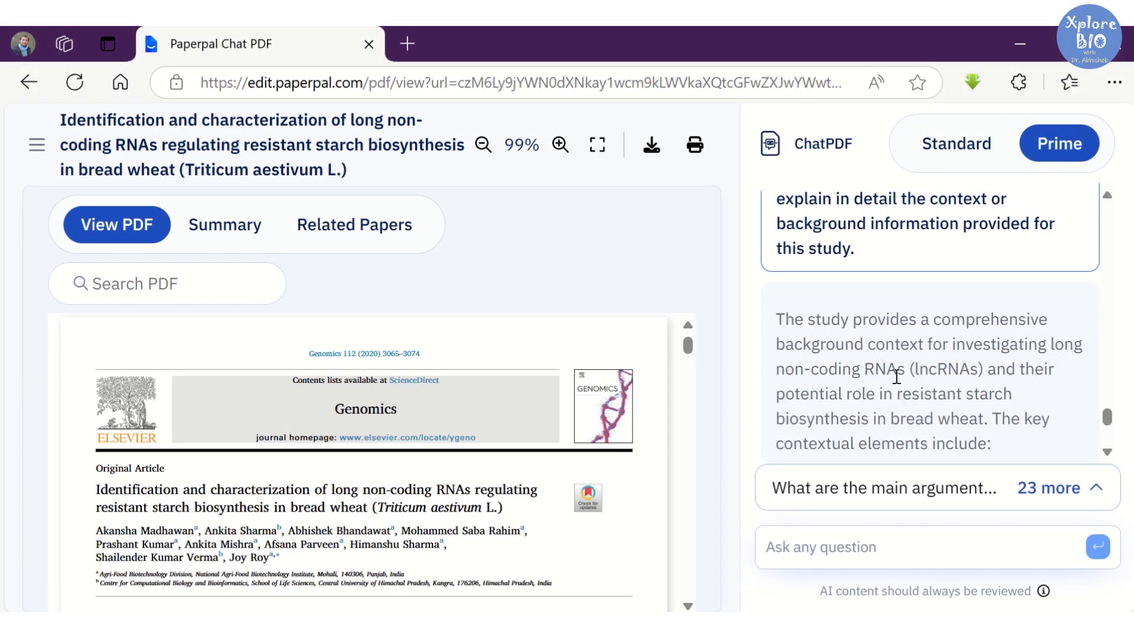
scroll(896, 377, "down", 2)
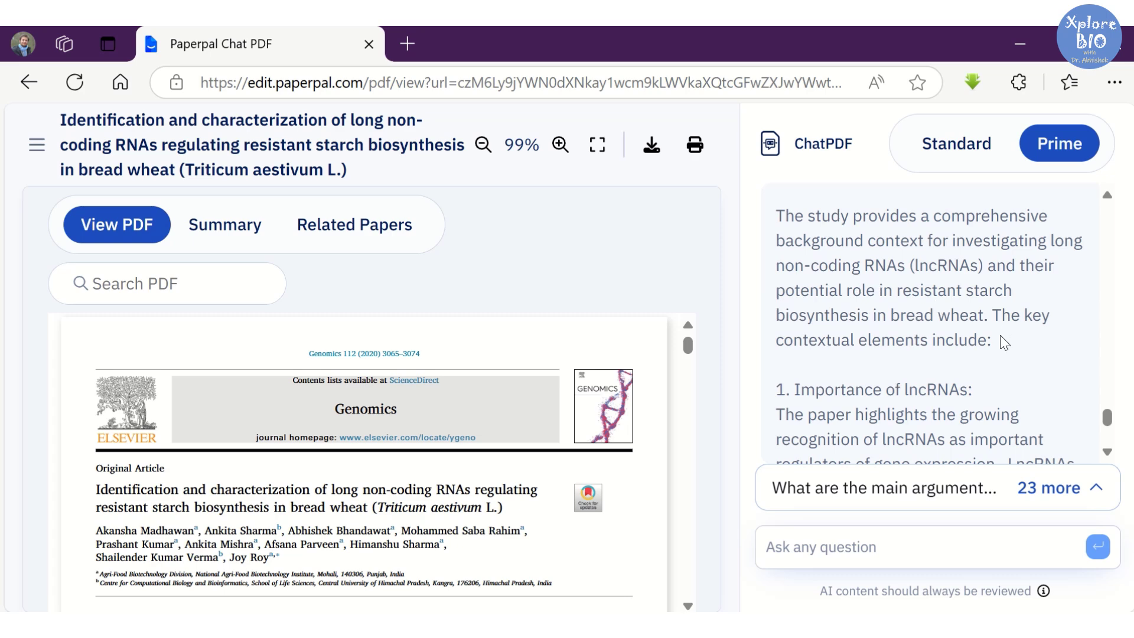
scroll(960, 318, "down", 2)
scroll(794, 289, "down", 6)
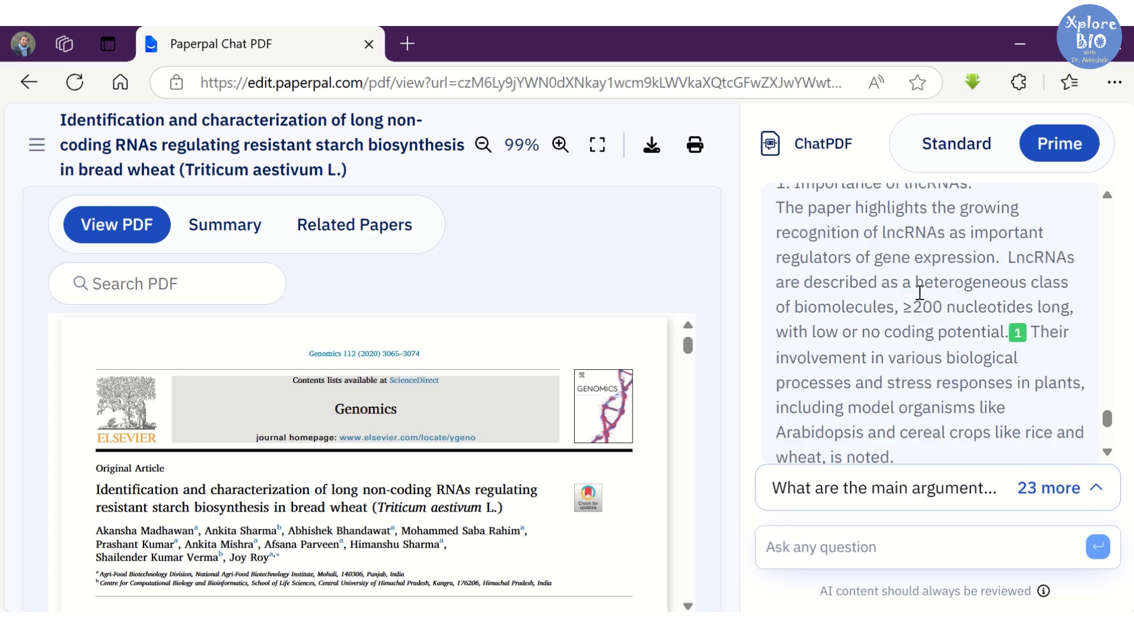
scroll(920, 338, "down", 2)
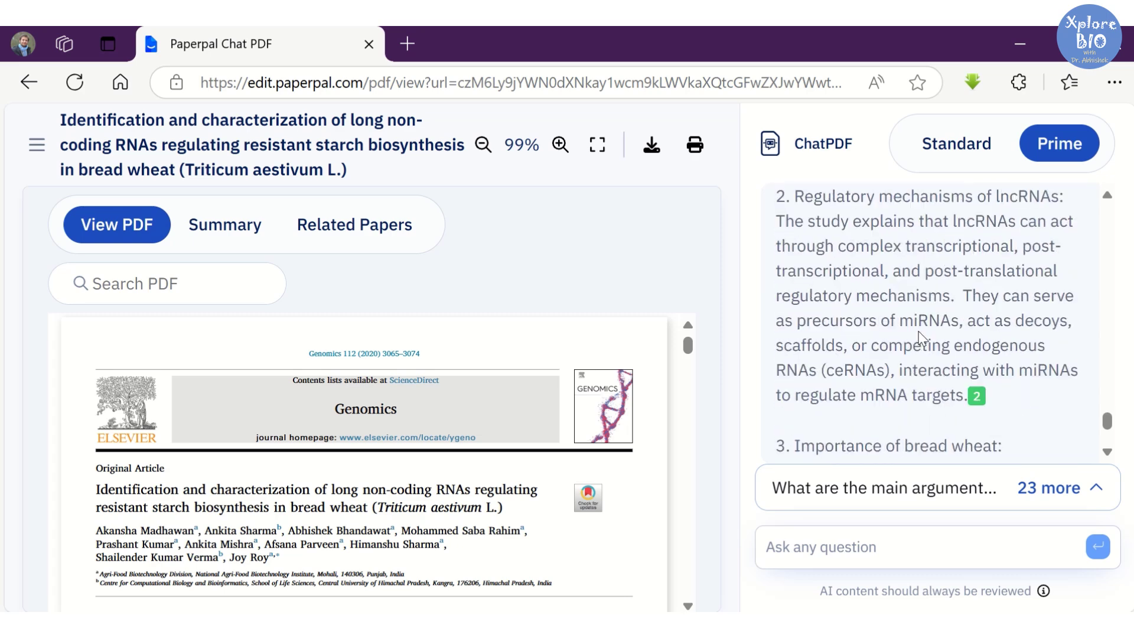
scroll(872, 331, "down", 2)
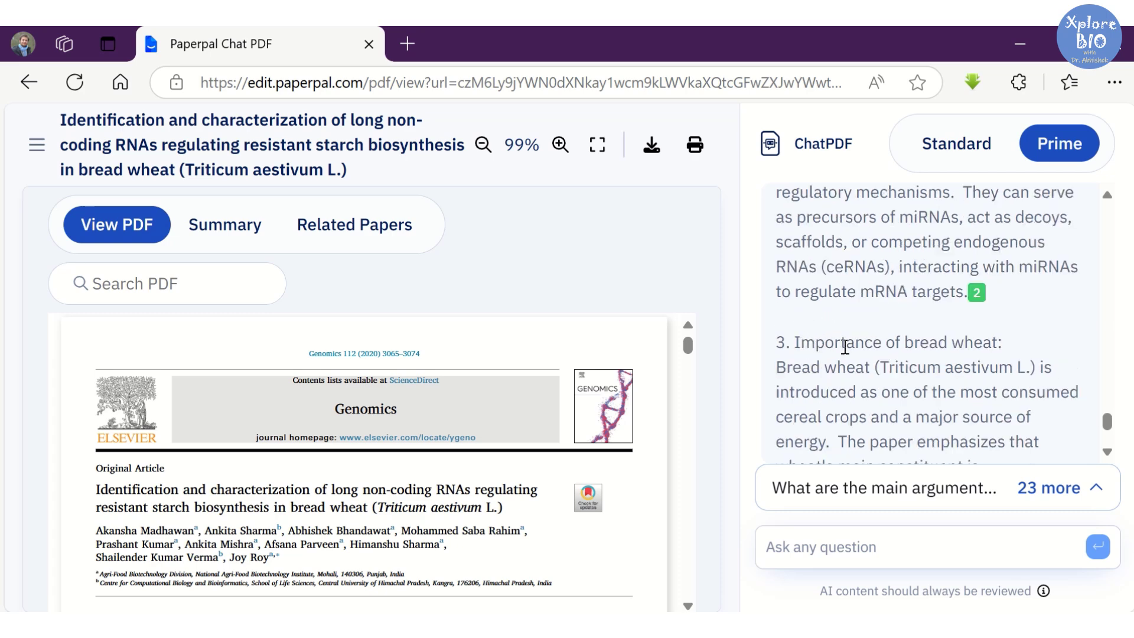
scroll(886, 346, "down", 2)
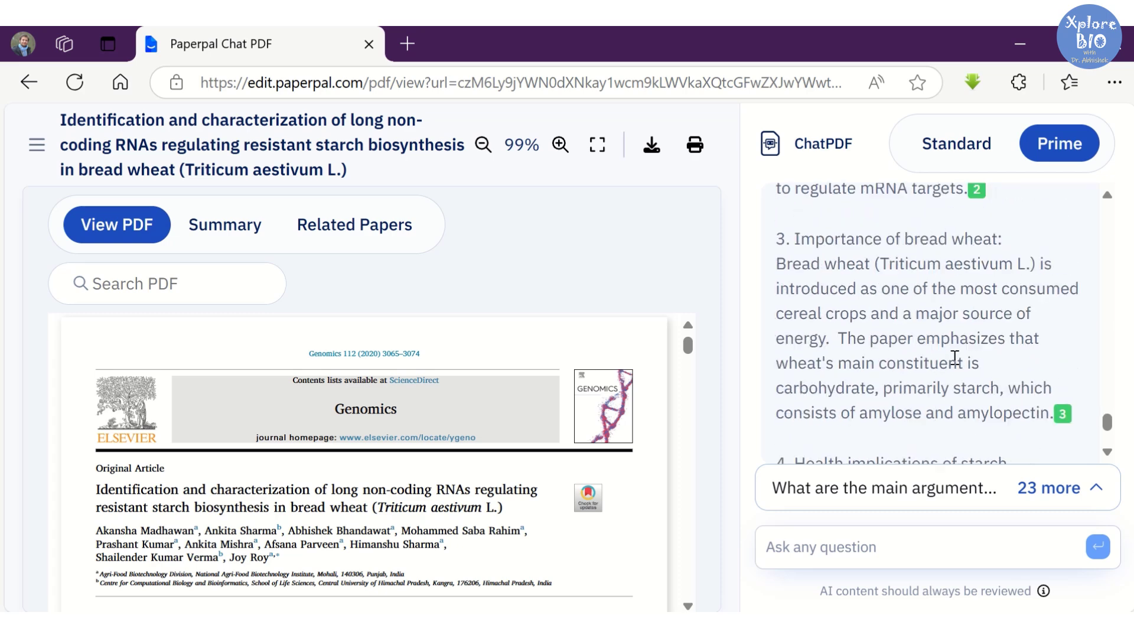
scroll(955, 358, "down", 4)
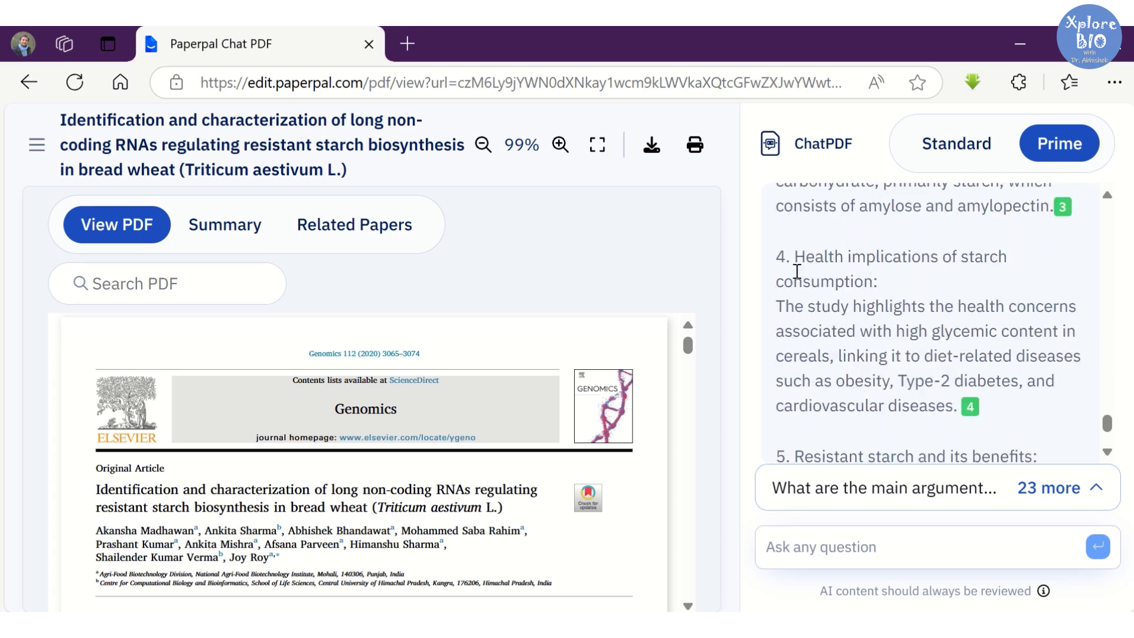
scroll(915, 331, "down", 6)
scroll(893, 359, "down", 4)
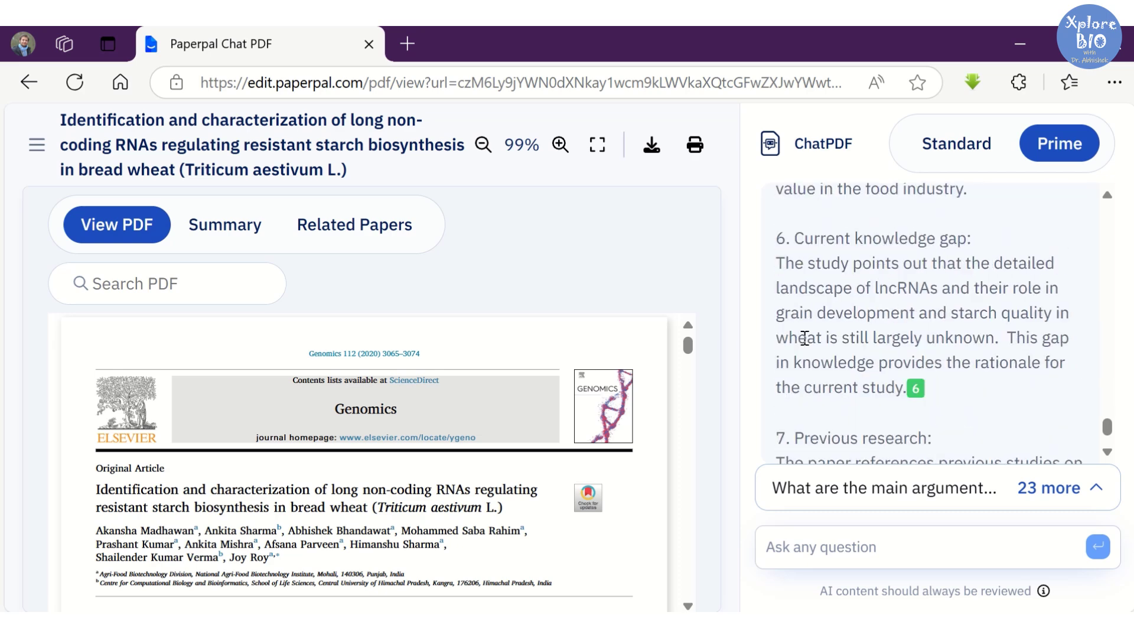
scroll(913, 341, "down", 4)
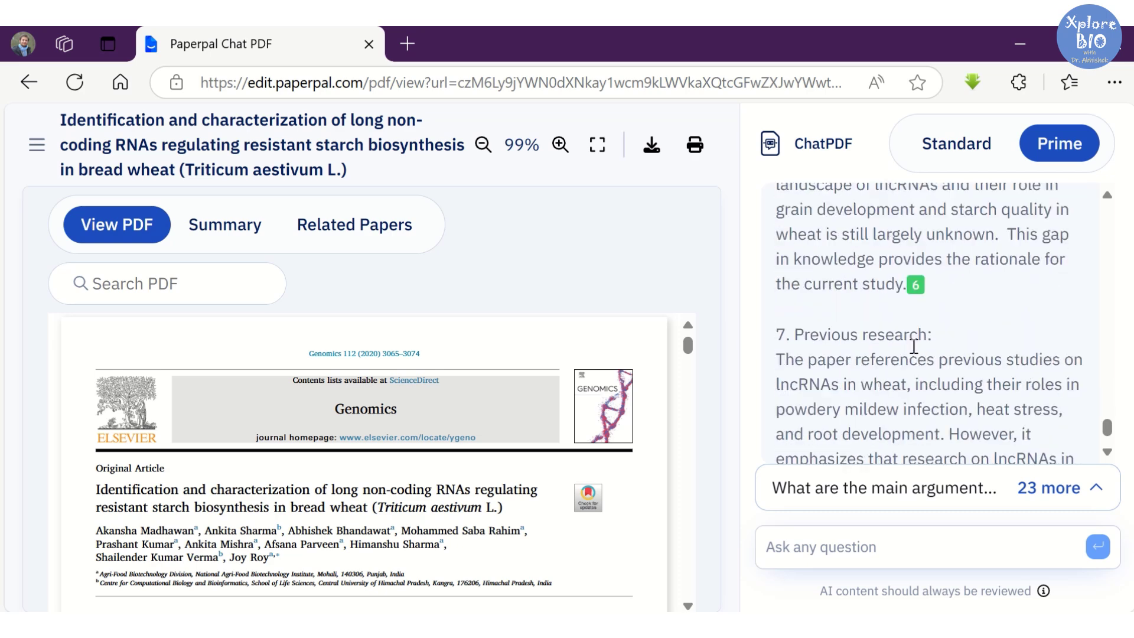
scroll(913, 347, "down", 2)
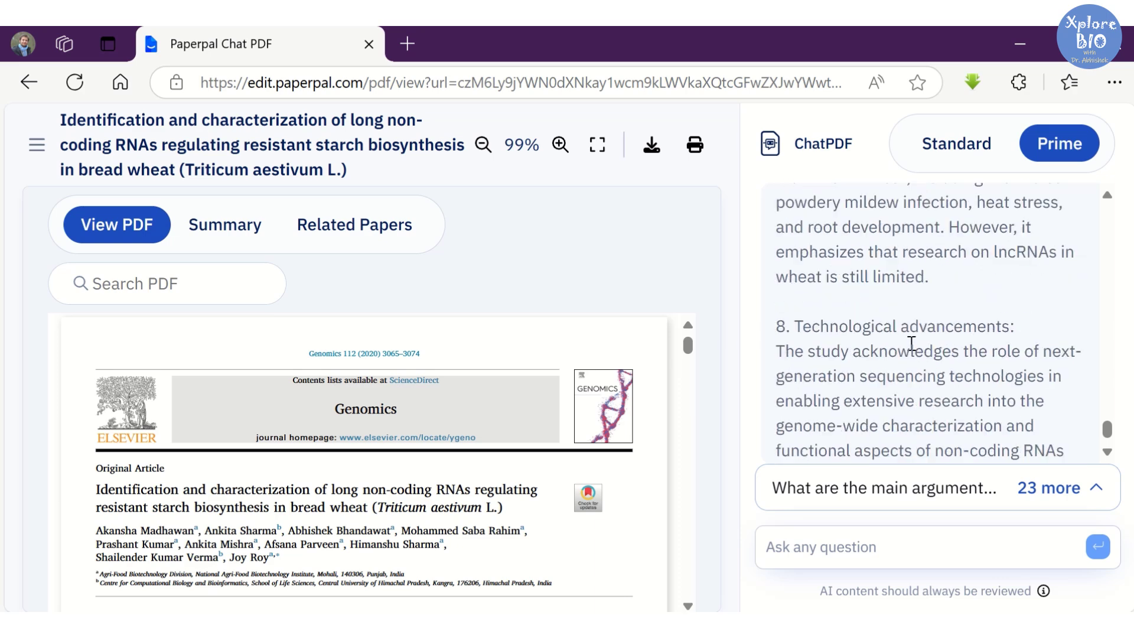
scroll(911, 343, "down", 2)
scroll(912, 343, "down", 2)
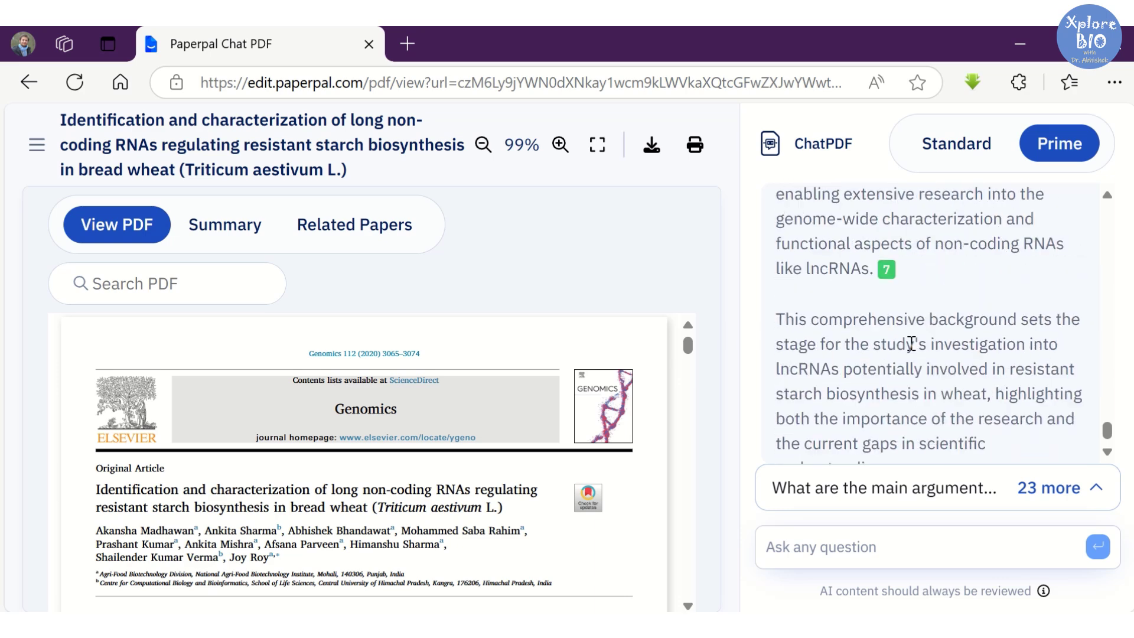
scroll(911, 343, "down", 2)
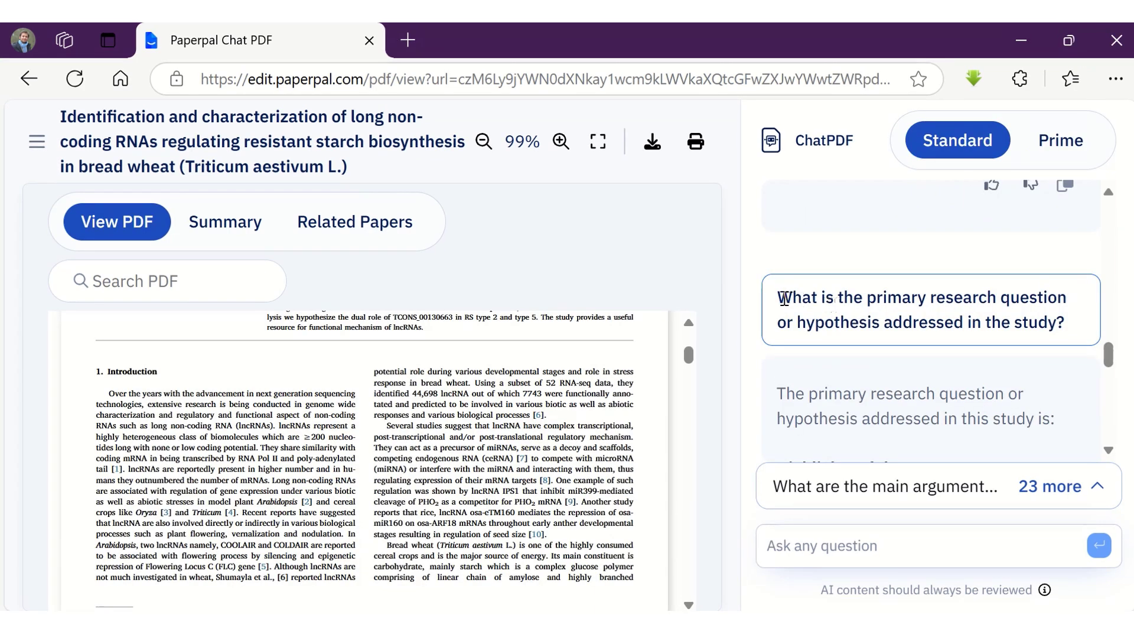
Step: Highlight the primary research question prompt and read through its answer on the paper's aims
left_click_drag(784, 297, 1066, 323)
left_click(937, 379)
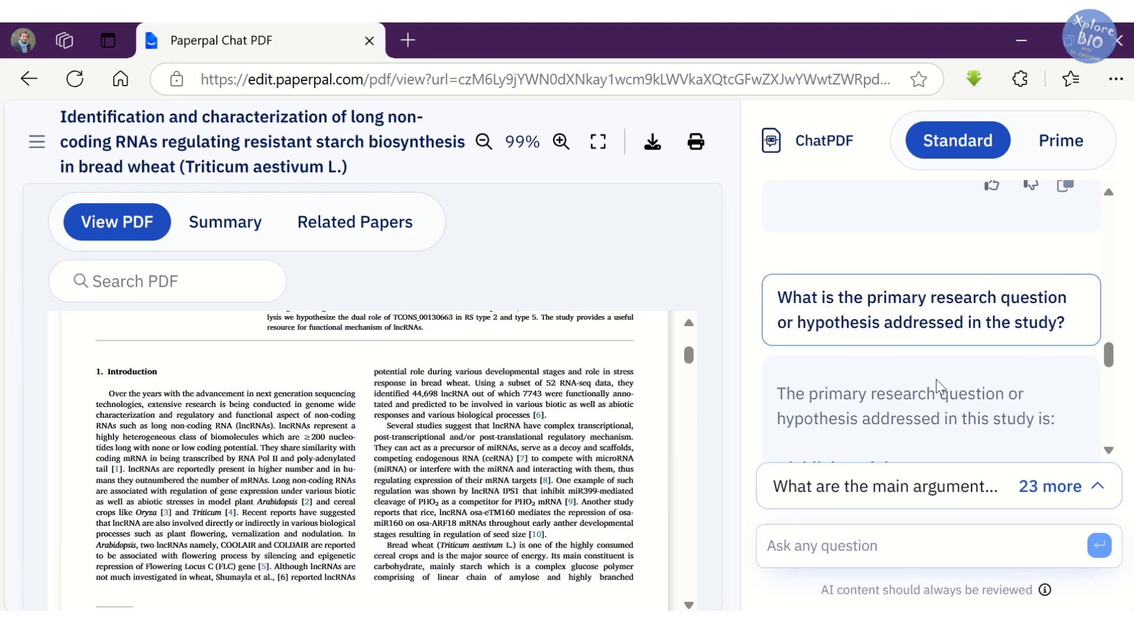
scroll(937, 379, "down", 2)
scroll(836, 311, "down", 2)
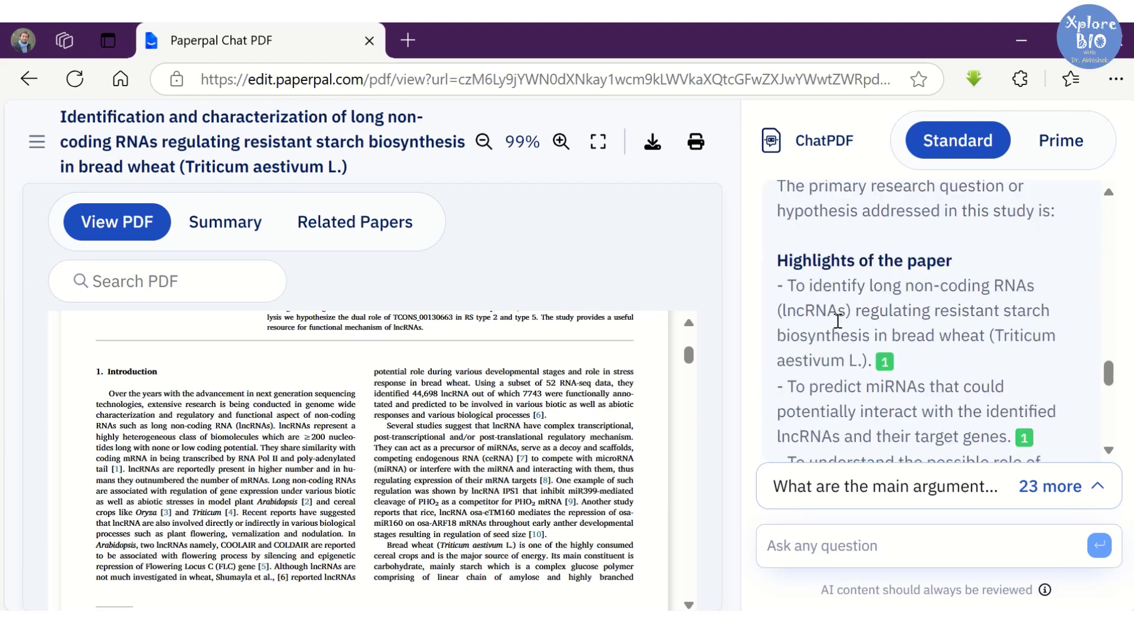
scroll(870, 295, "down", 4)
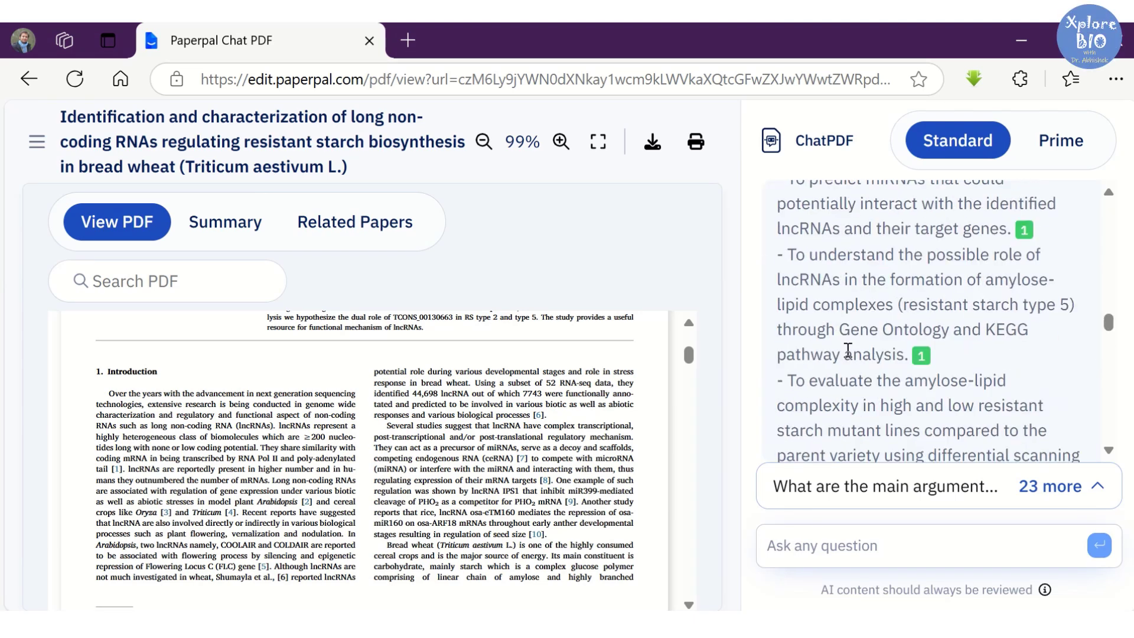
scroll(845, 364, "down", 2)
scroll(855, 369, "up", 6)
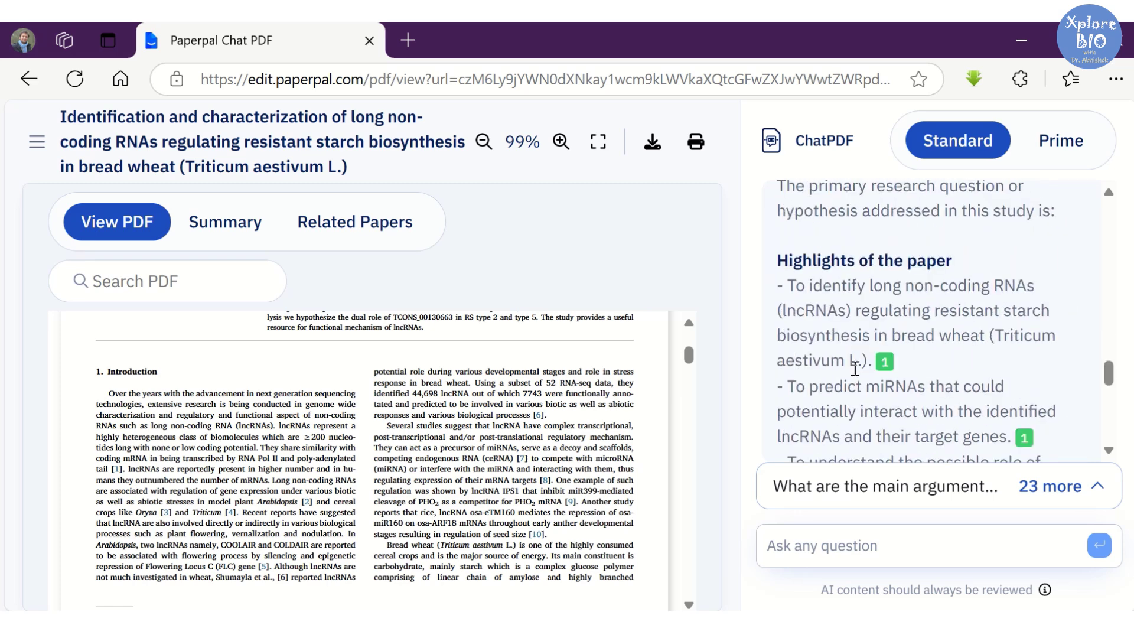
scroll(948, 360, "down", 2)
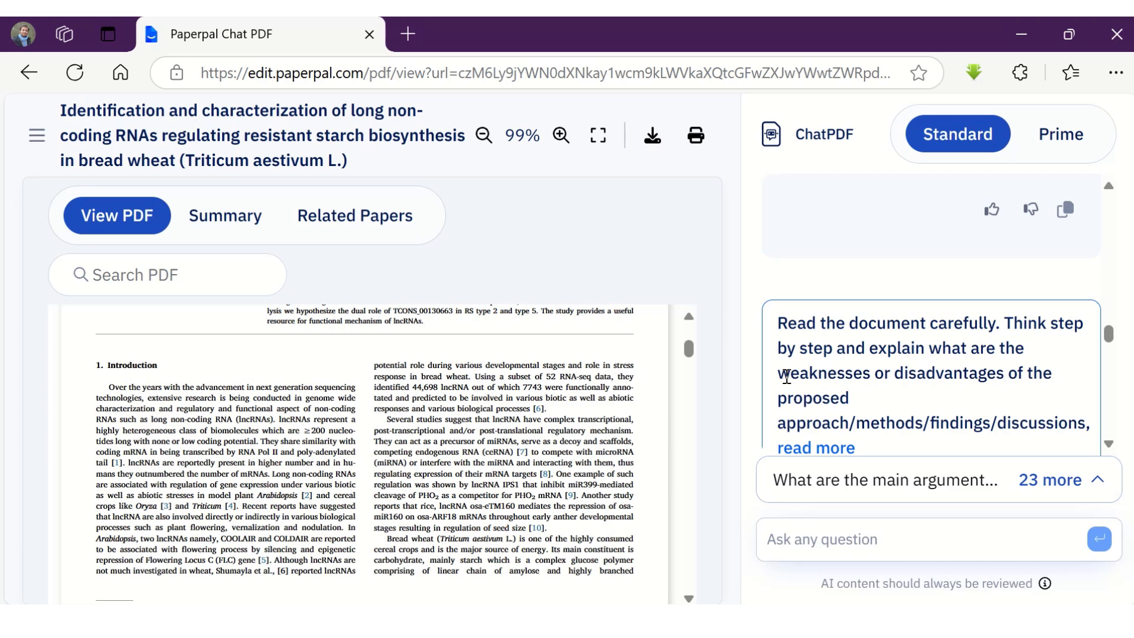
Step: Highlight the weaknesses wording in the prompt and scroll into the limitations answer
left_click_drag(792, 377, 880, 396)
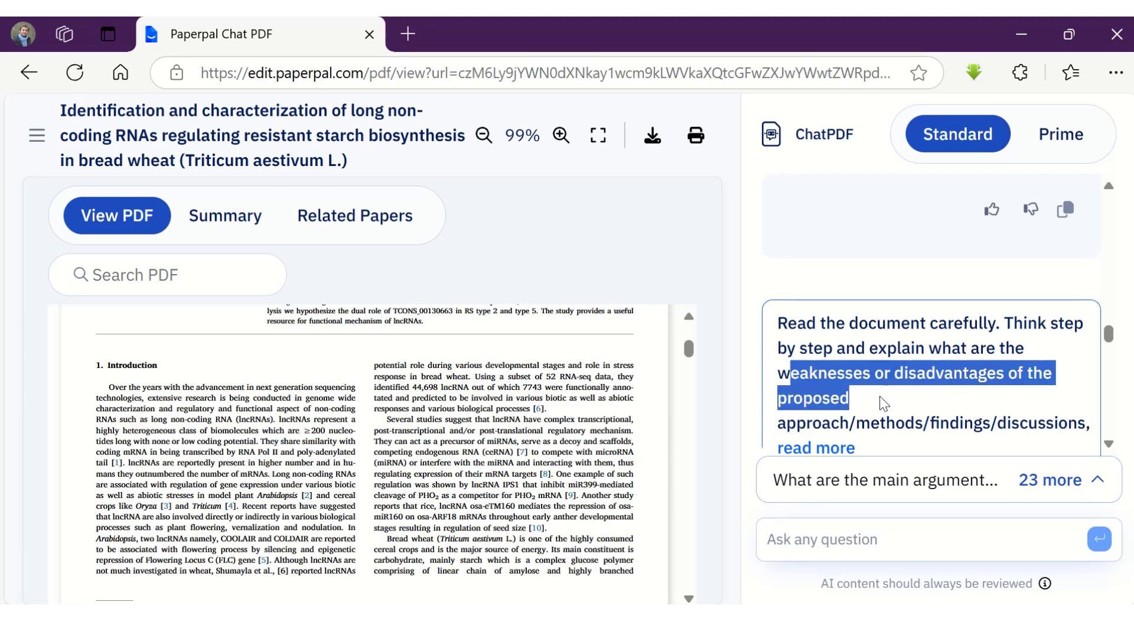
left_click(921, 413)
scroll(921, 413, "down", 4)
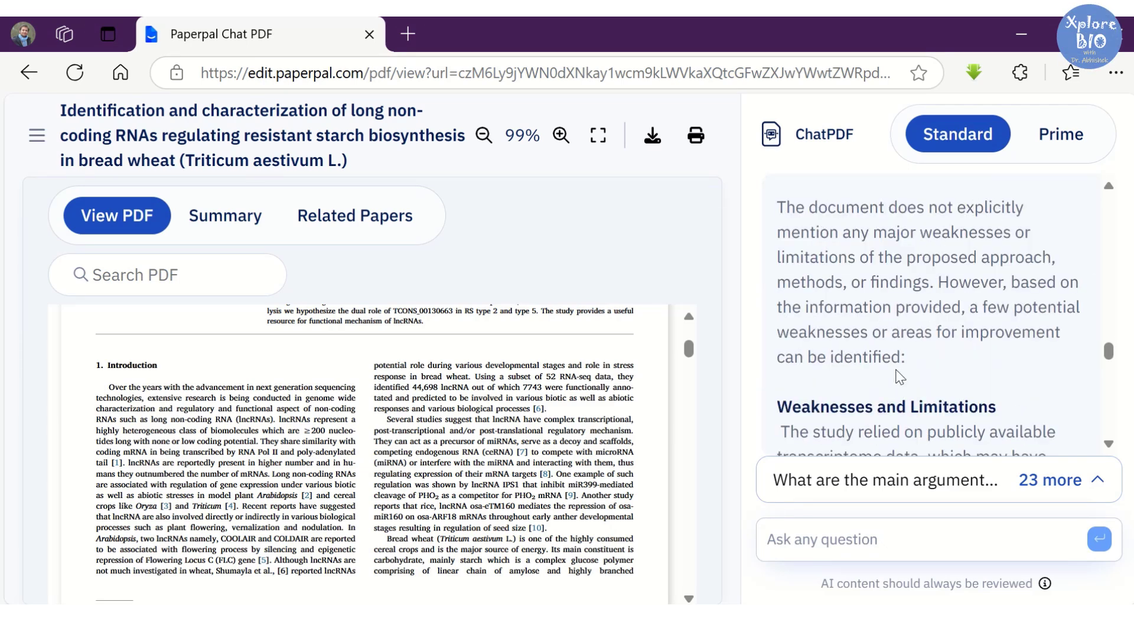
scroll(916, 358, "down", 2)
scroll(914, 351, "down", 4)
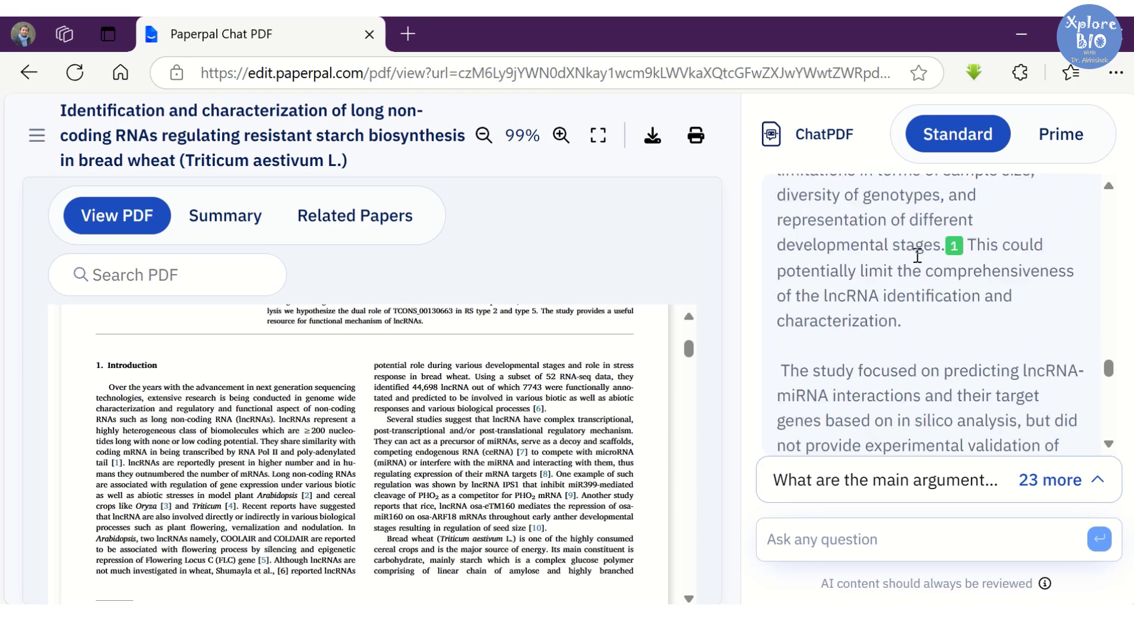
scroll(916, 246, "down", 3)
scroll(917, 245, "down", 1)
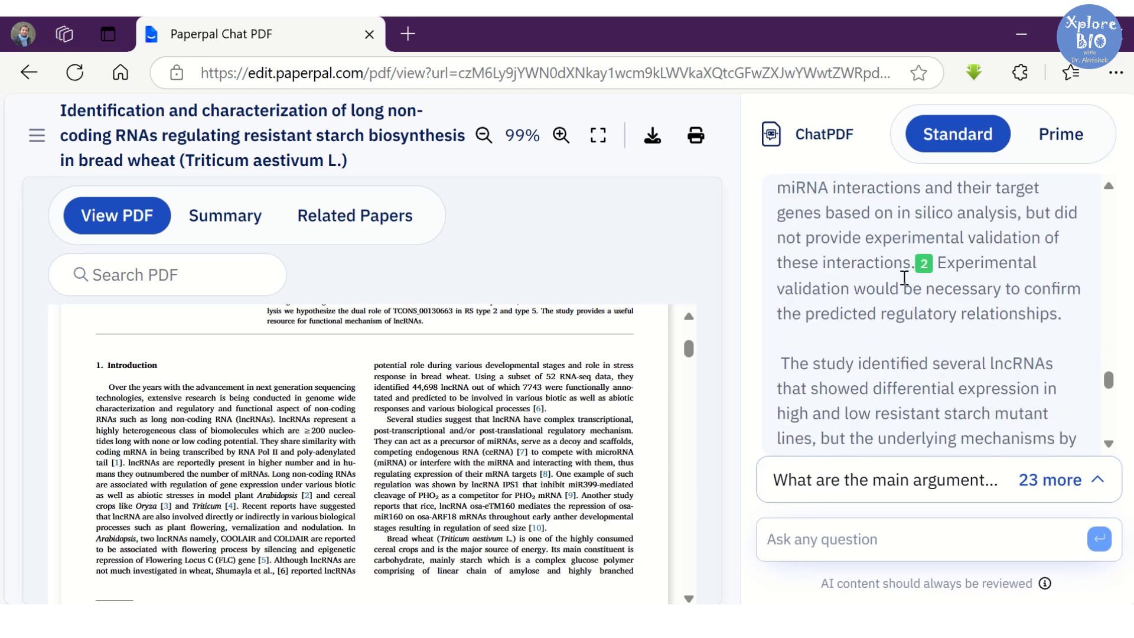
scroll(904, 278, "up", 2)
Step: Mark the paragraph on missing experimental validation and read on to the feedback icons
left_click_drag(785, 270, 1056, 421)
left_click(998, 335)
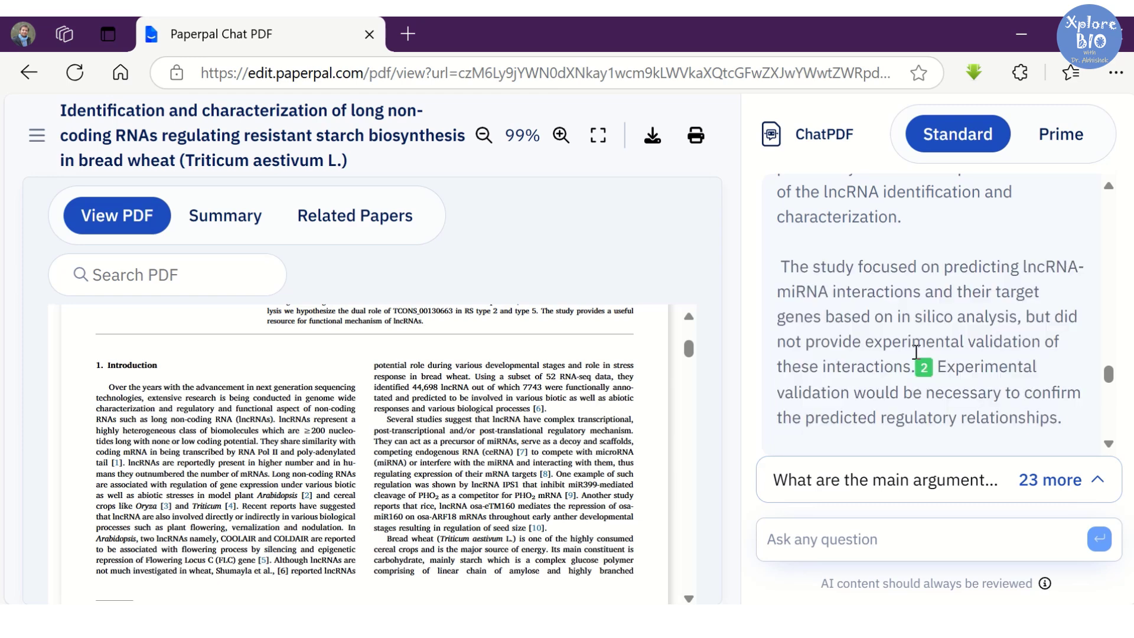
scroll(914, 338, "down", 4)
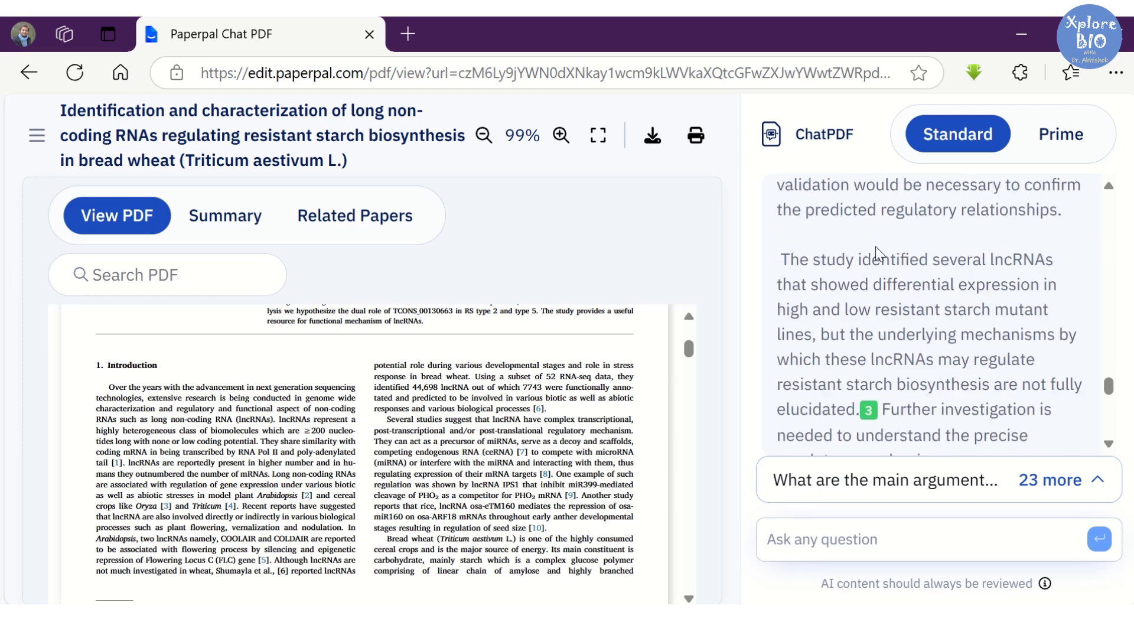
scroll(877, 251, "down", 4)
scroll(1004, 259, "down", 2)
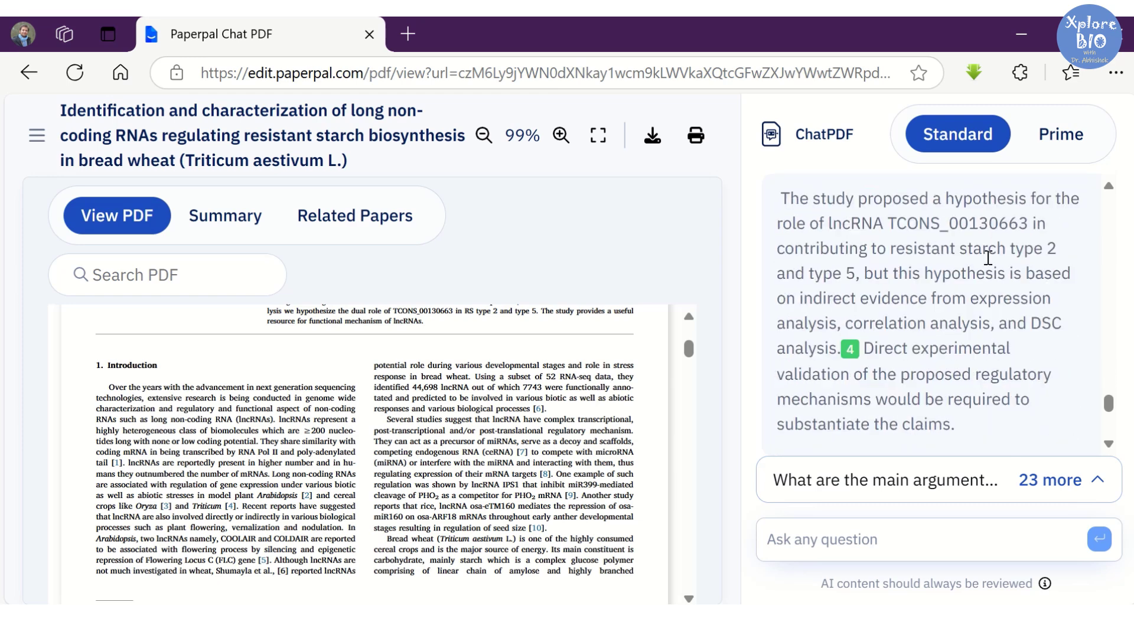
scroll(904, 370, "down", 2)
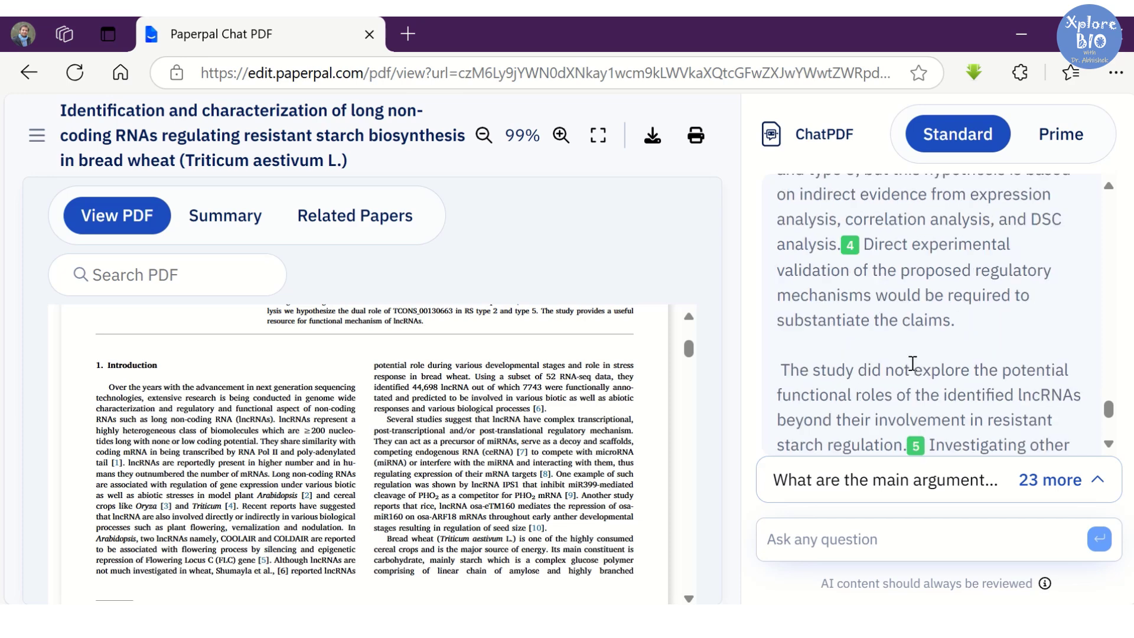
scroll(963, 285, "down", 2)
scroll(956, 282, "down", 2)
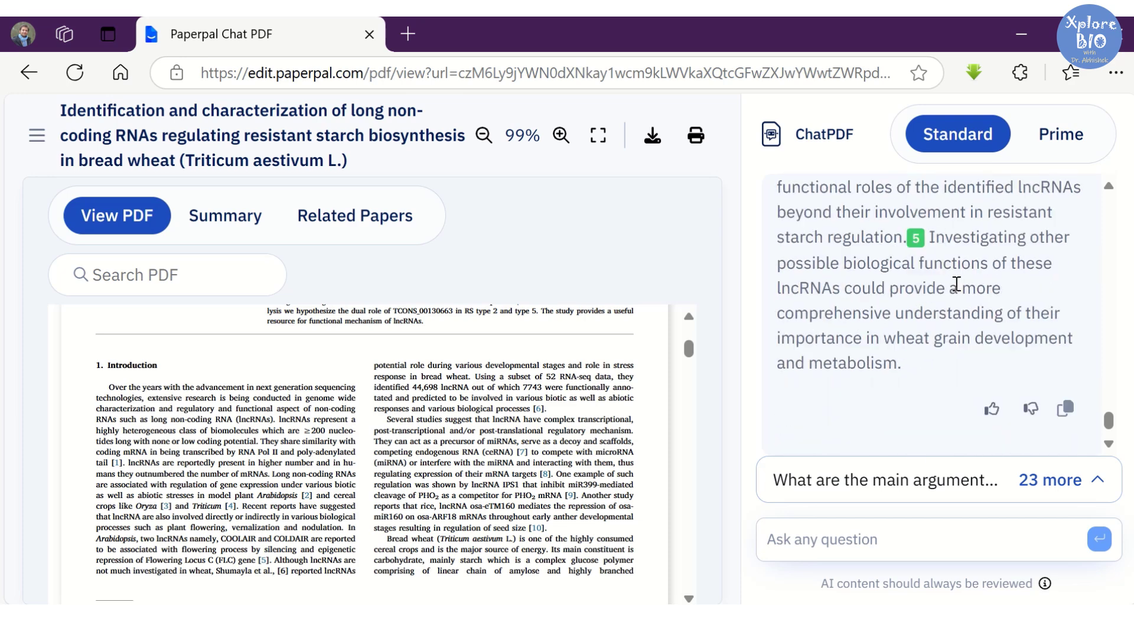
scroll(939, 319, "down", 1)
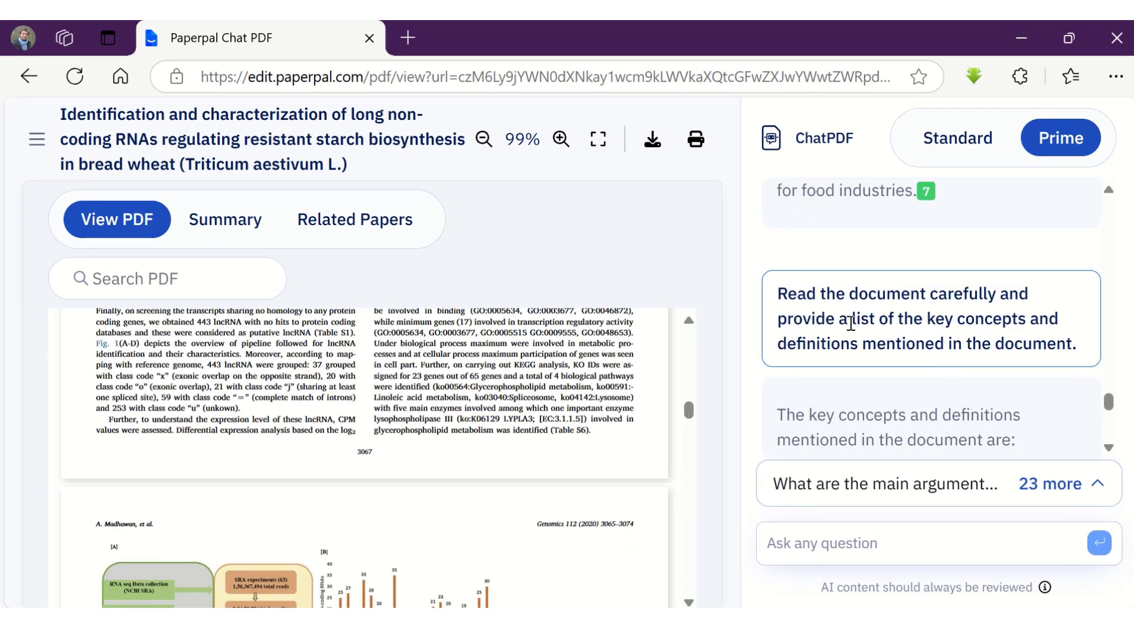
Step: Highlight the key-concepts prompt and the terms Resistant Starch, RS Type 2 and RS Type 5
left_click_drag(936, 319, 956, 349)
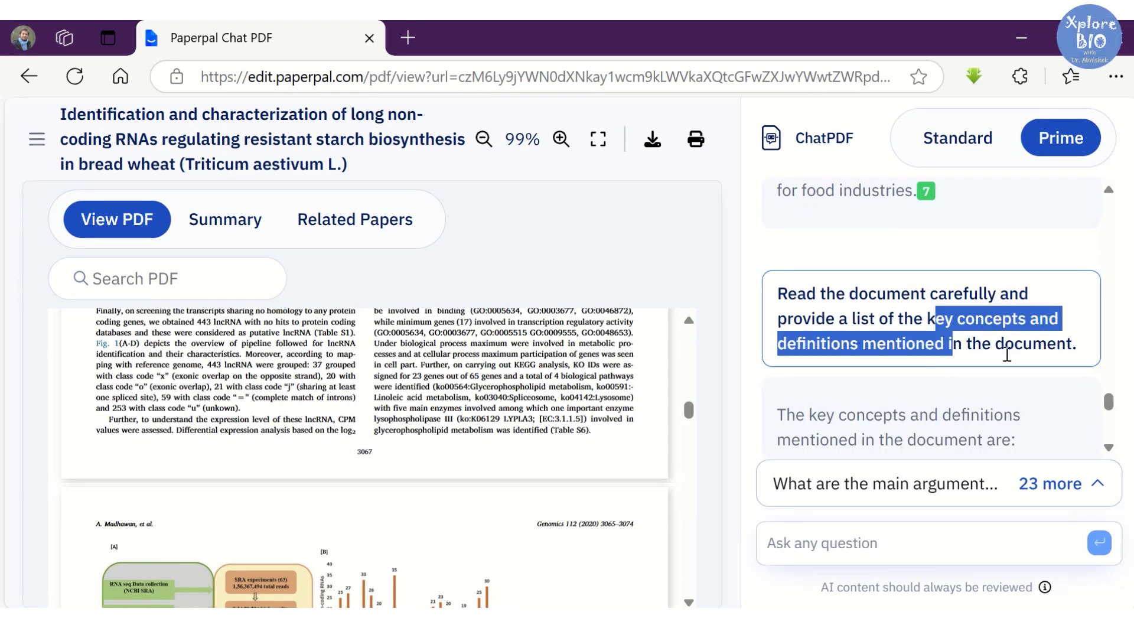
scroll(975, 407, "down", 4)
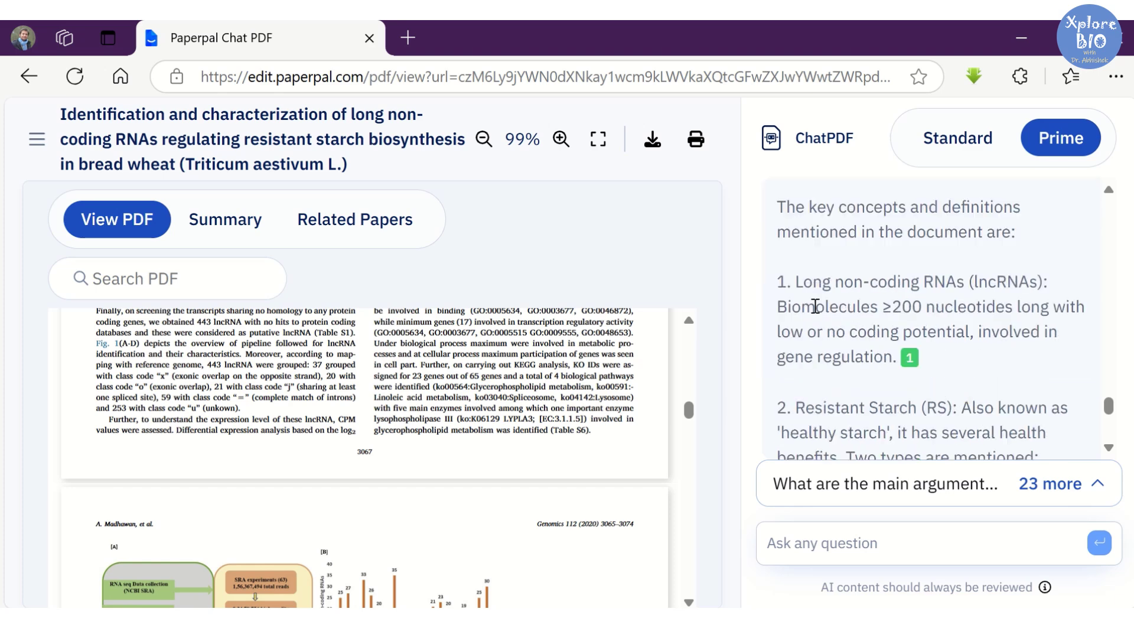
left_click_drag(808, 281, 895, 282)
scroll(890, 291, "down", 2)
left_click_drag(805, 305, 916, 305)
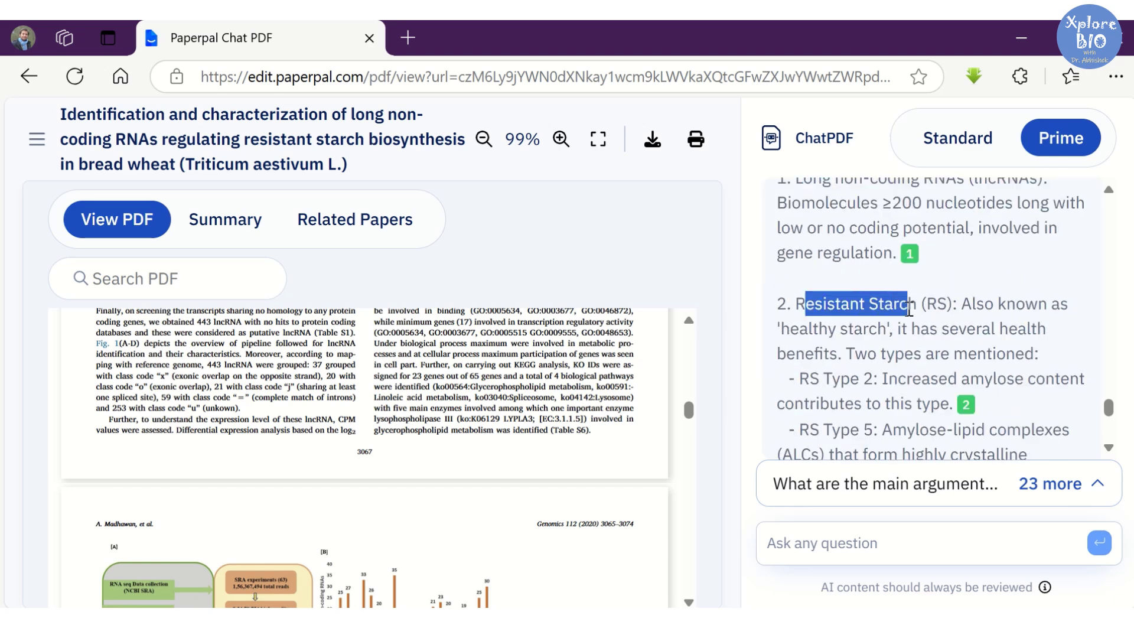
left_click_drag(824, 378, 874, 378)
left_click_drag(832, 431, 871, 436)
Step: Scroll through the remaining key concepts, marking terms, down to item 10, RNA-Seq
scroll(901, 416, "down", 2)
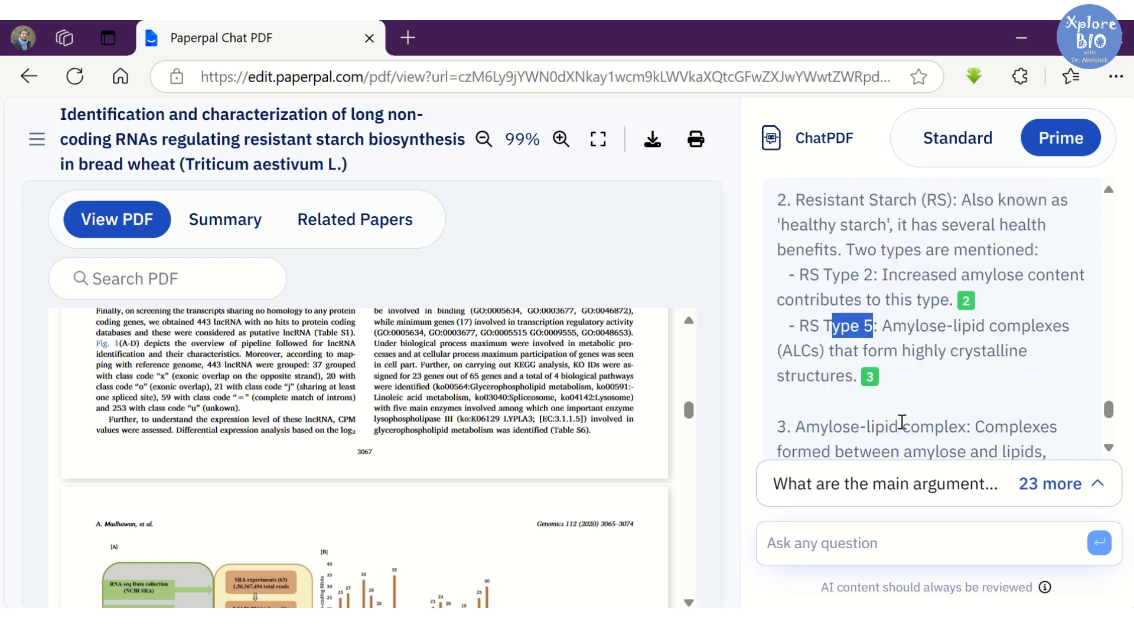
scroll(952, 349, "down", 4)
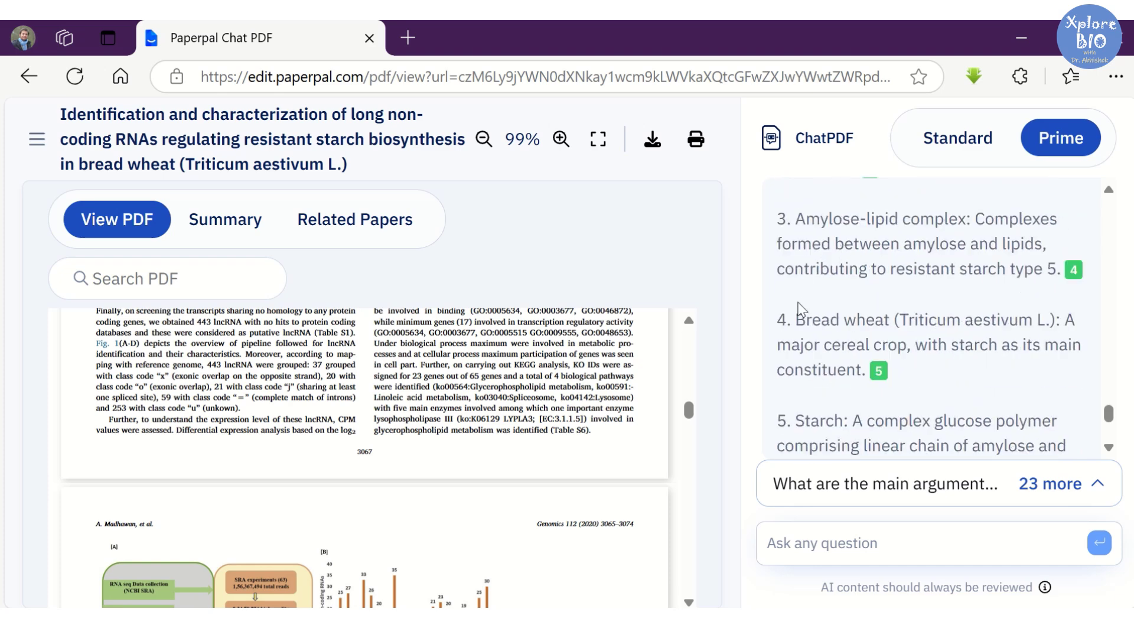
scroll(892, 370, "down", 4)
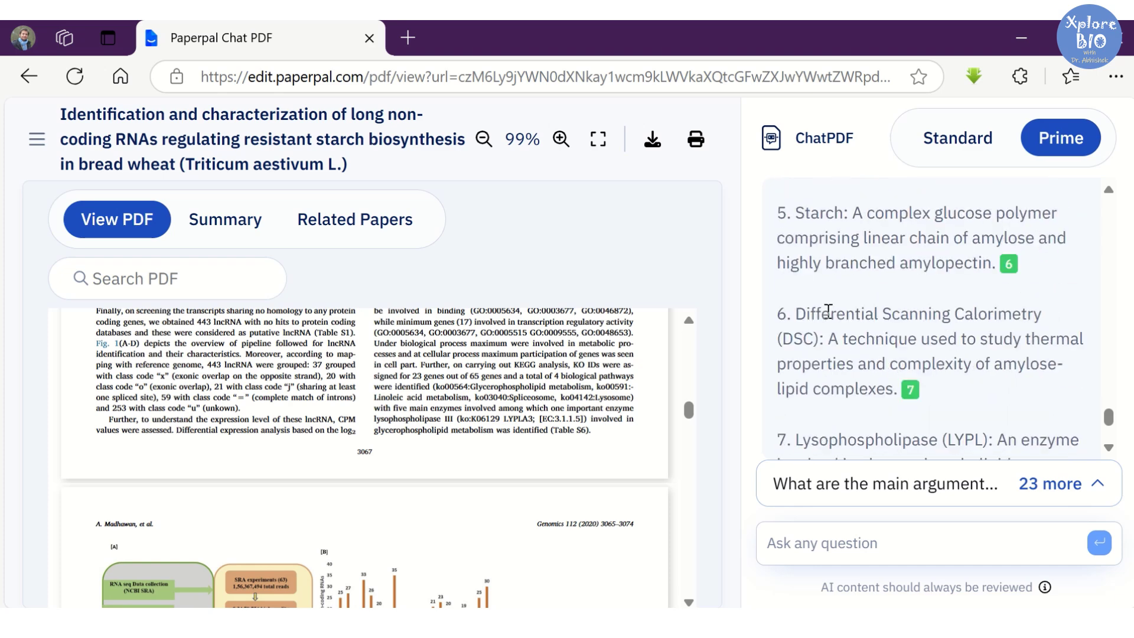
left_click_drag(793, 315, 805, 336)
scroll(853, 336, "down", 4)
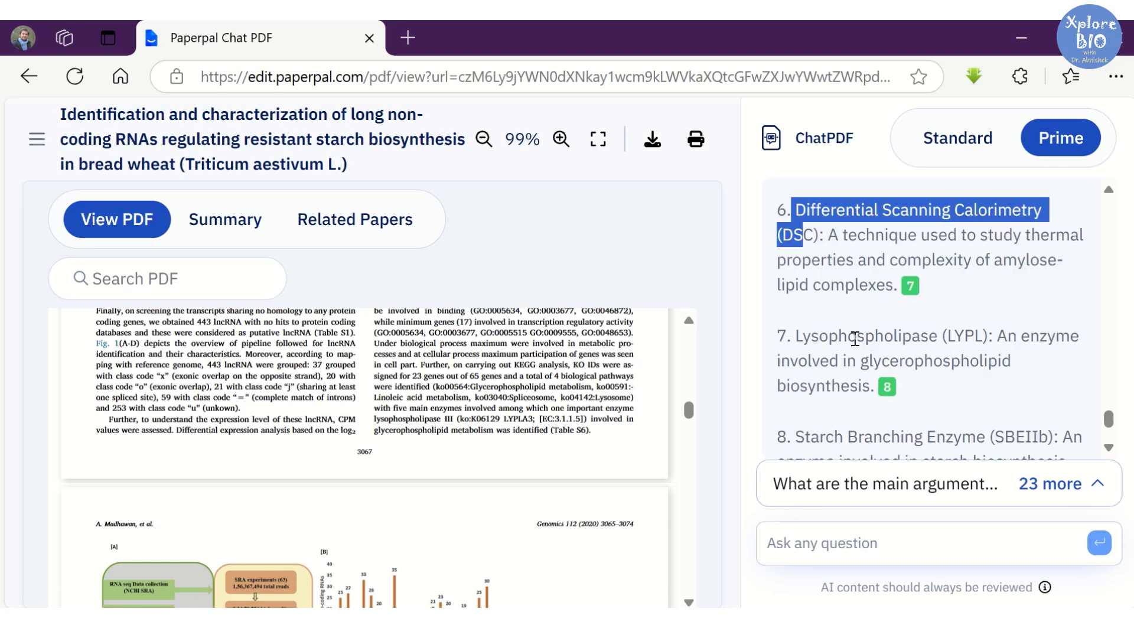
left_click_drag(864, 228, 994, 232)
left_click_drag(989, 333, 1058, 332)
scroll(1024, 358, "down", 2)
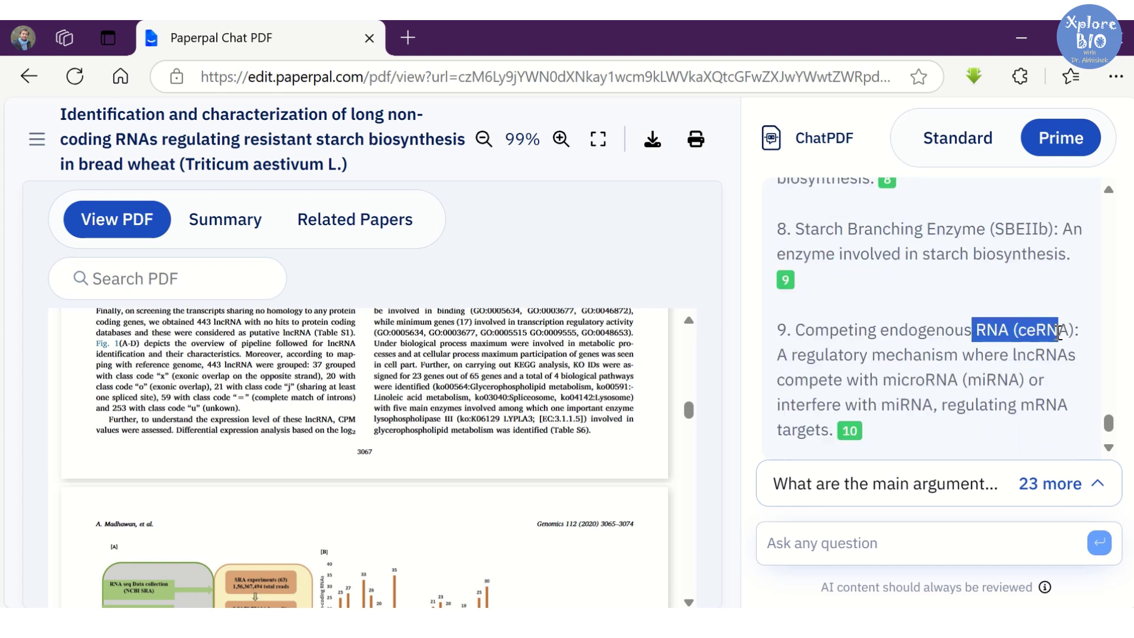
scroll(945, 409, "down", 2)
scroll(862, 393, "down", 2)
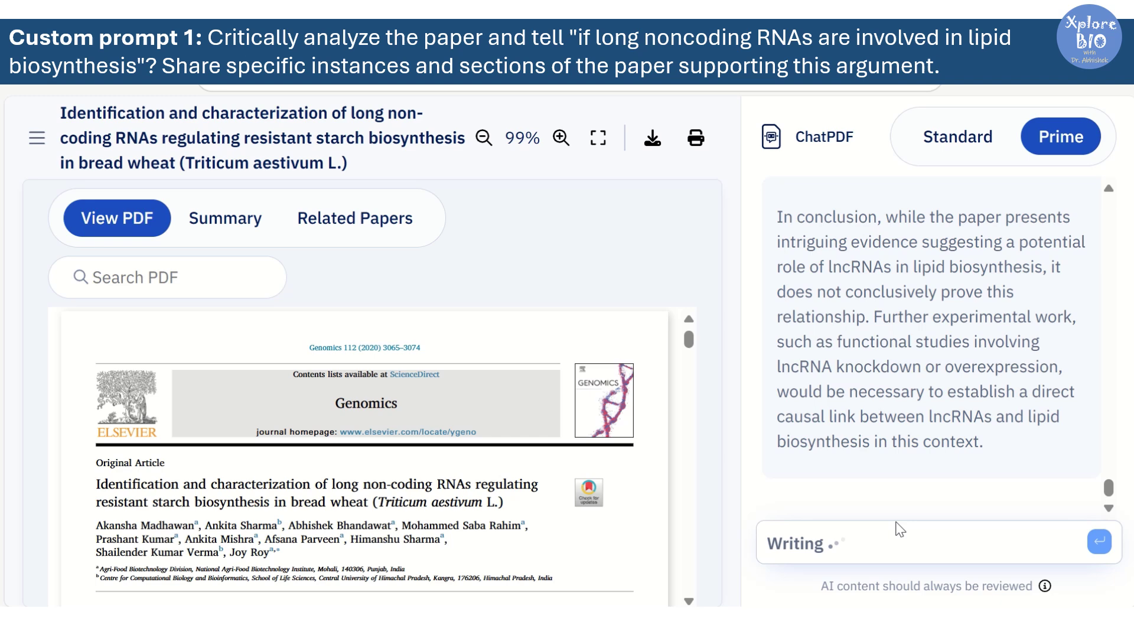
Step: Mark the points that the evidence is largely correlative and the line on supporting sections
scroll(1036, 455, "up", 2)
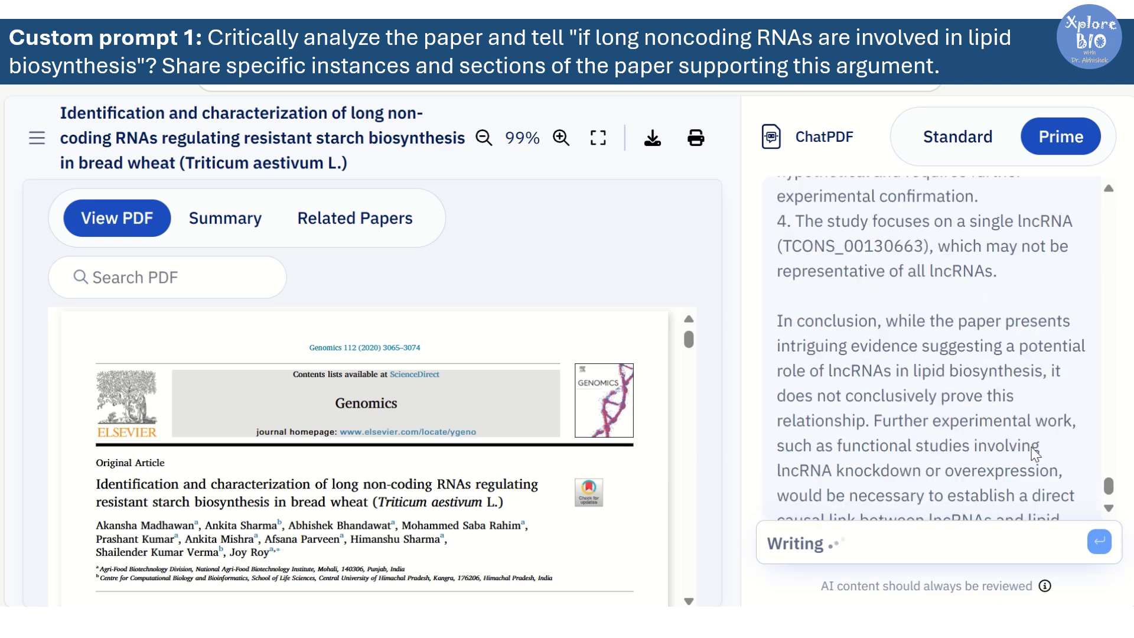
scroll(968, 354, "down", 3)
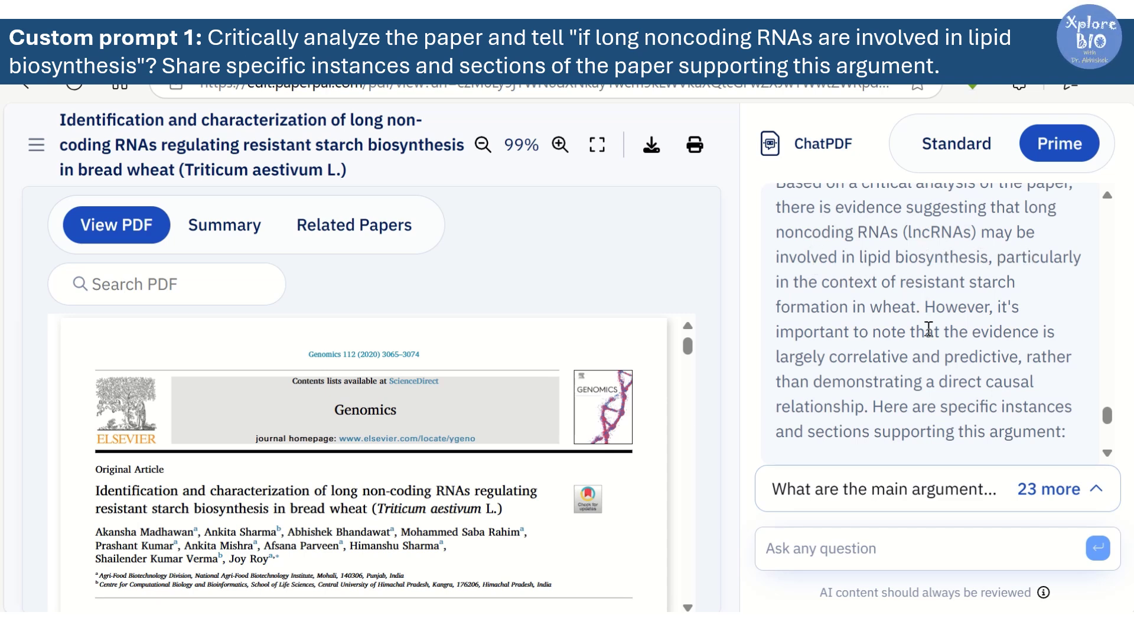
left_click_drag(807, 361, 1049, 407)
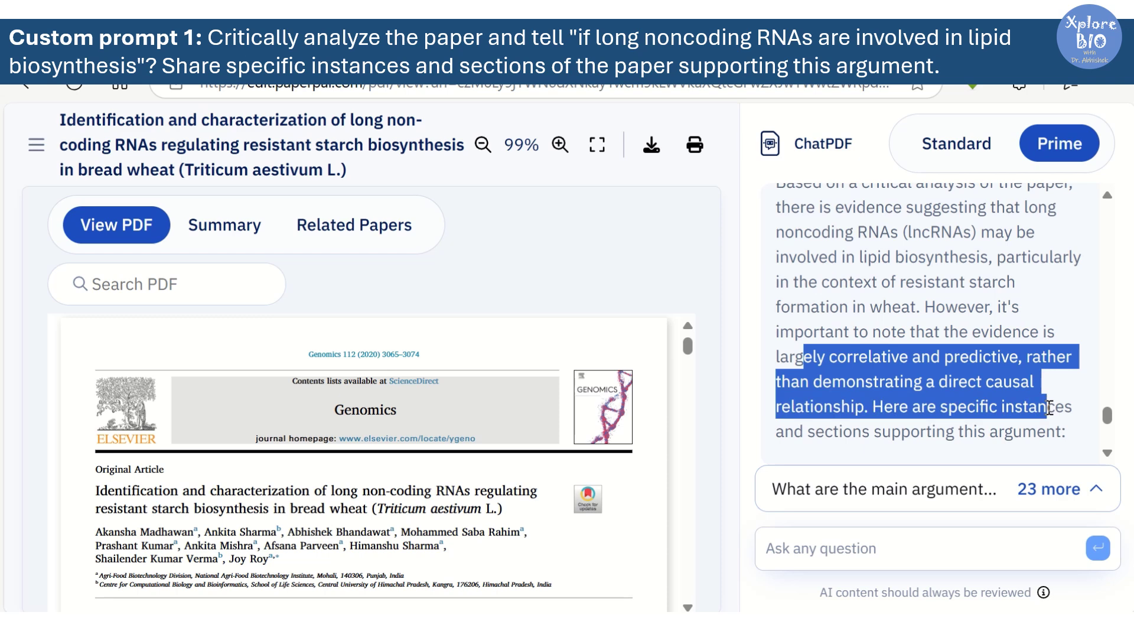
scroll(937, 352, "down", 10)
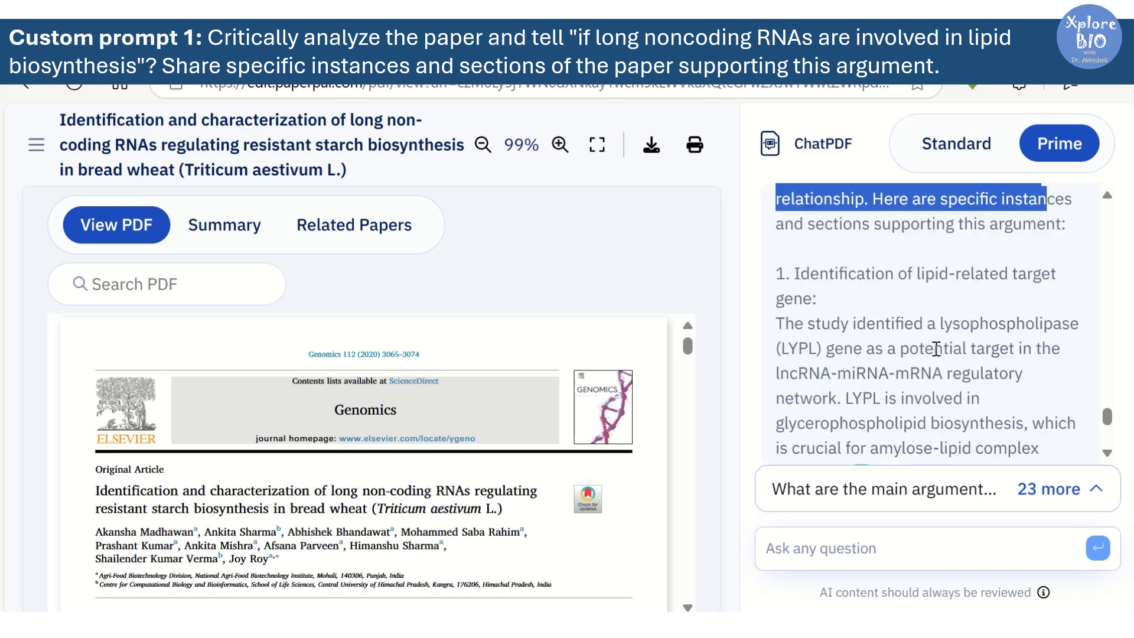
scroll(933, 341, "down", 5)
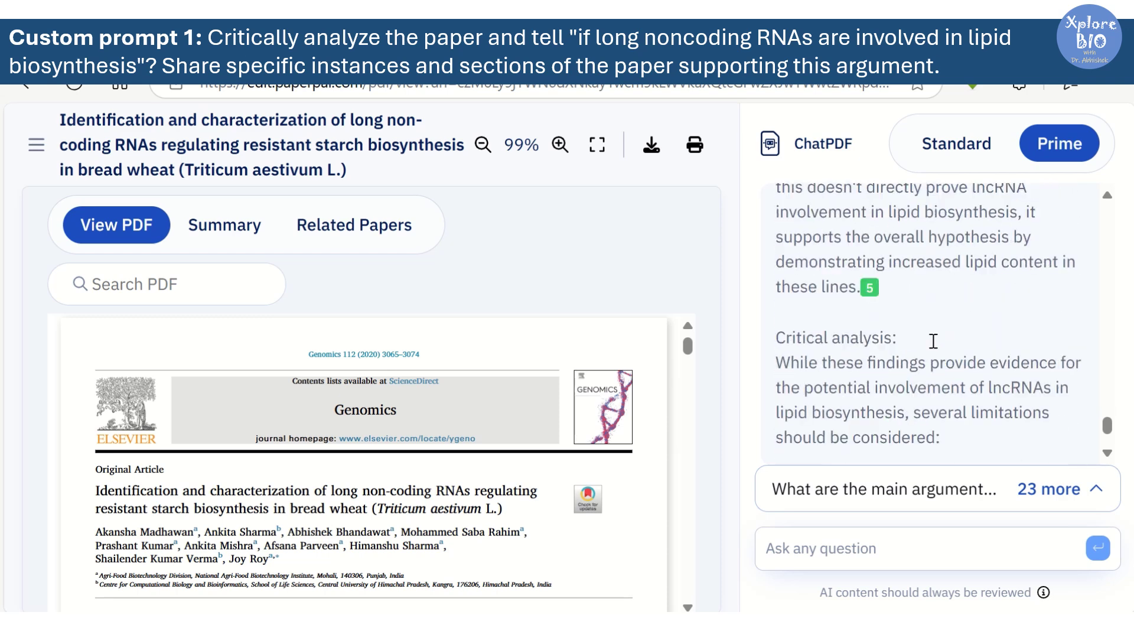
scroll(937, 348, "down", 10)
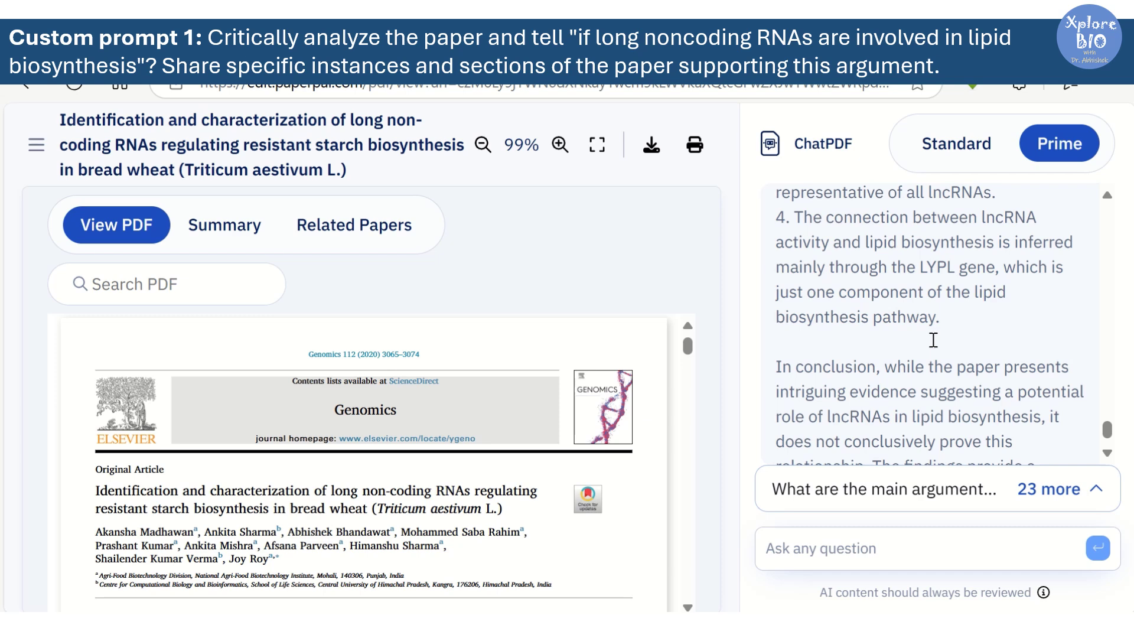
scroll(933, 340, "up", 15)
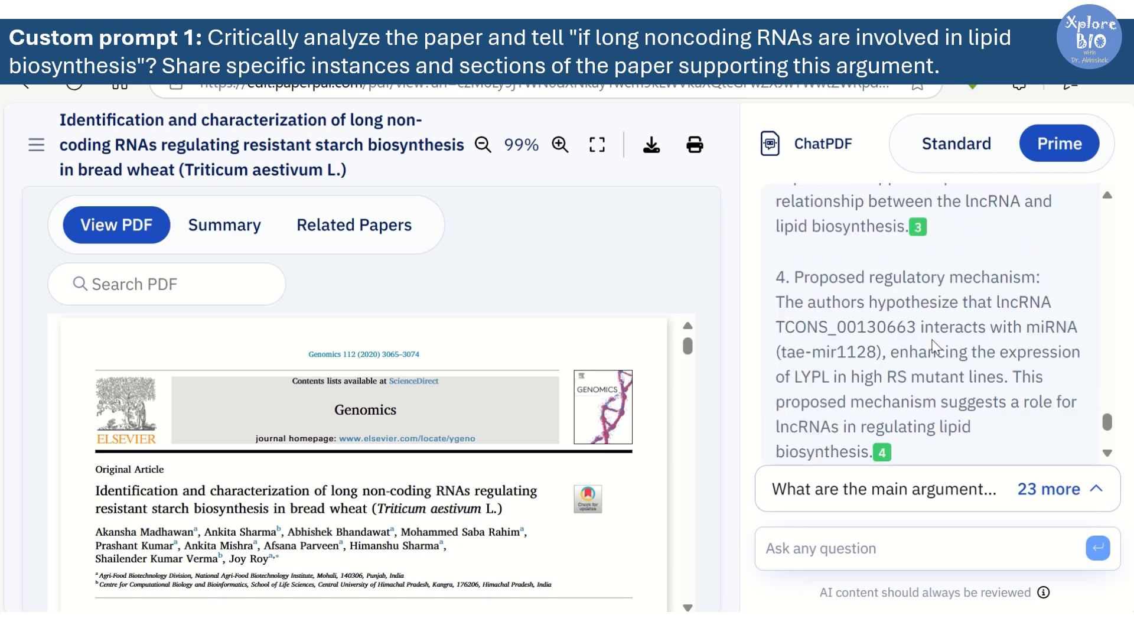
scroll(936, 347, "up", 5)
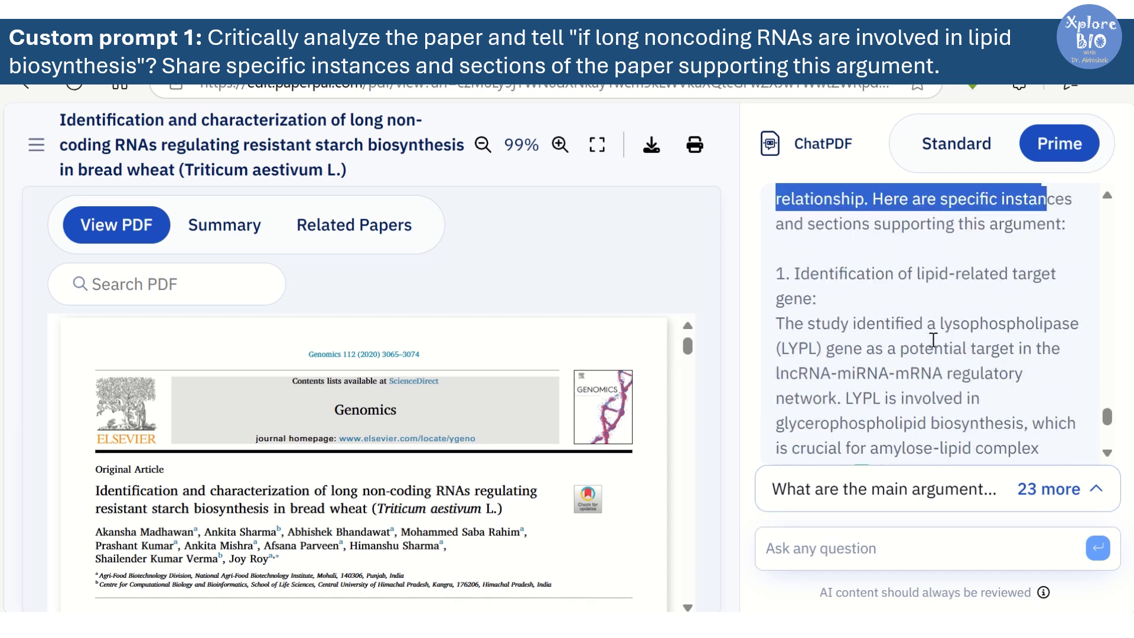
left_click(969, 269)
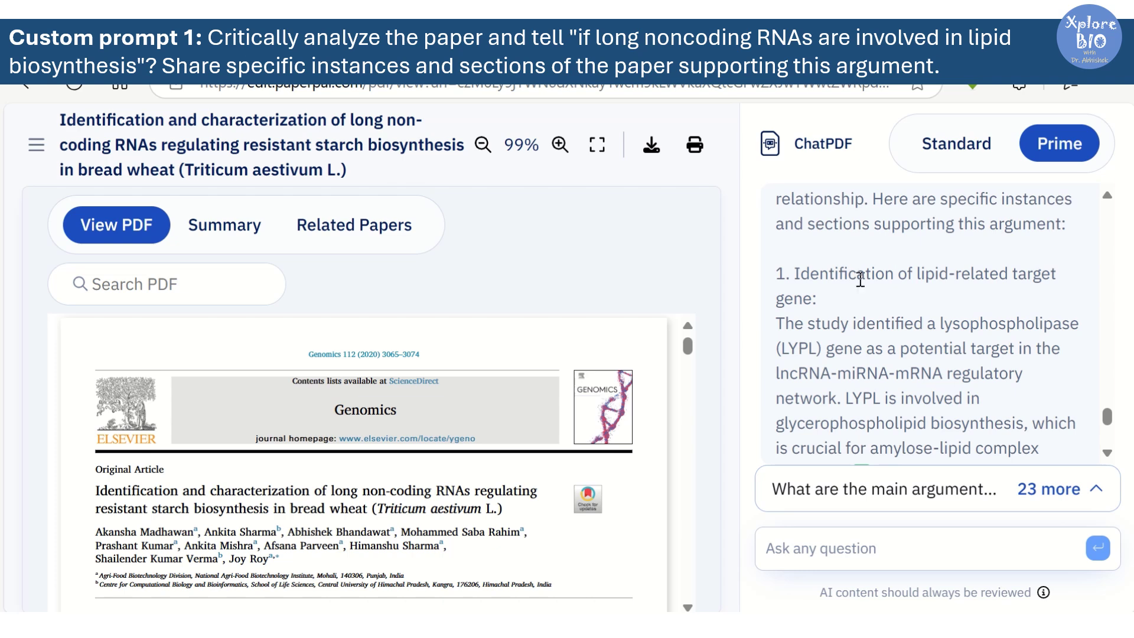
left_click_drag(831, 228, 1051, 229)
left_click(1022, 263)
Step: Highlight the Correlation analysis and Expression analysis supporting points
scroll(801, 280, "down", 4)
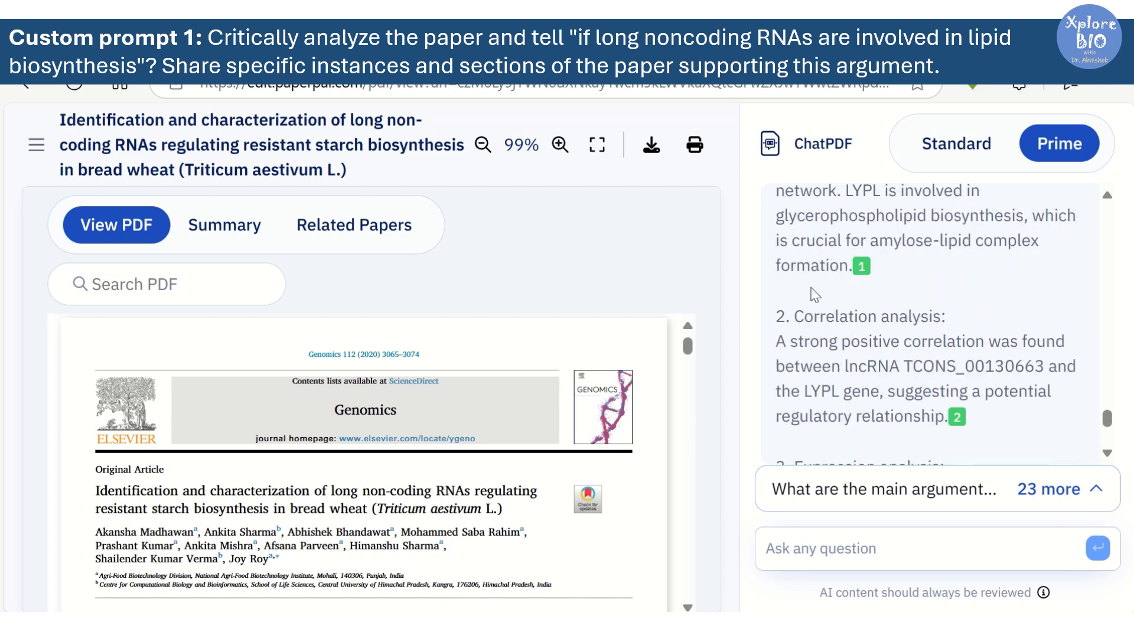
left_click_drag(795, 316, 929, 316)
scroll(929, 316, "down", 4)
left_click_drag(778, 260, 976, 302)
scroll(981, 340, "down", 4)
scroll(981, 342, "down", 4)
scroll(870, 321, "down", 4)
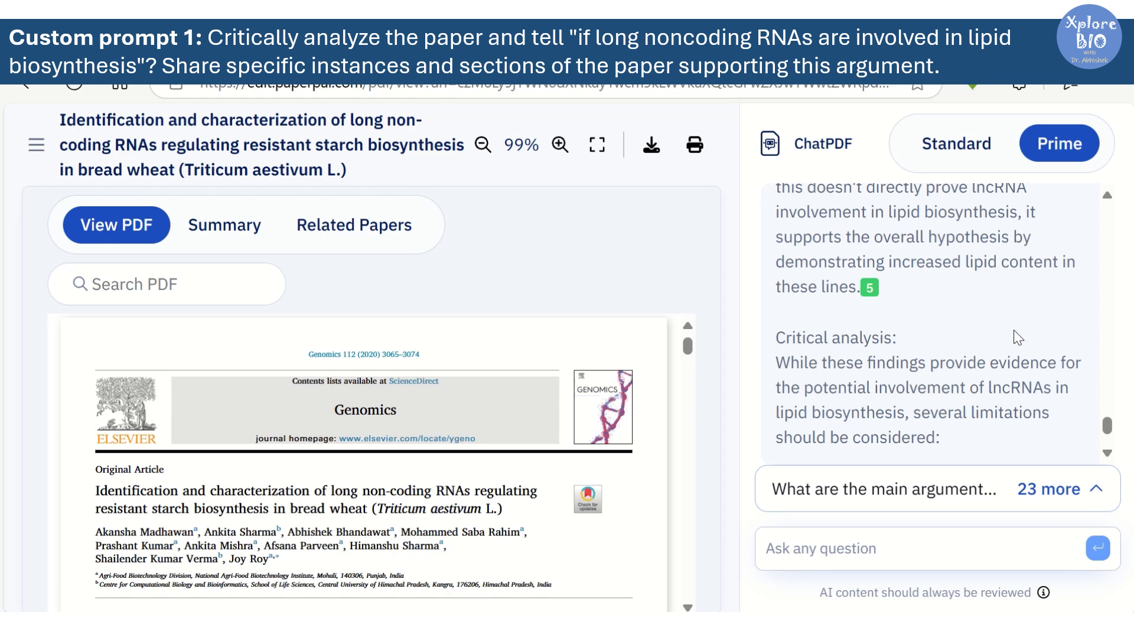
Step: Highlight the Critical analysis heading and the first two limitations on correlative data
left_click_drag(778, 339, 907, 354)
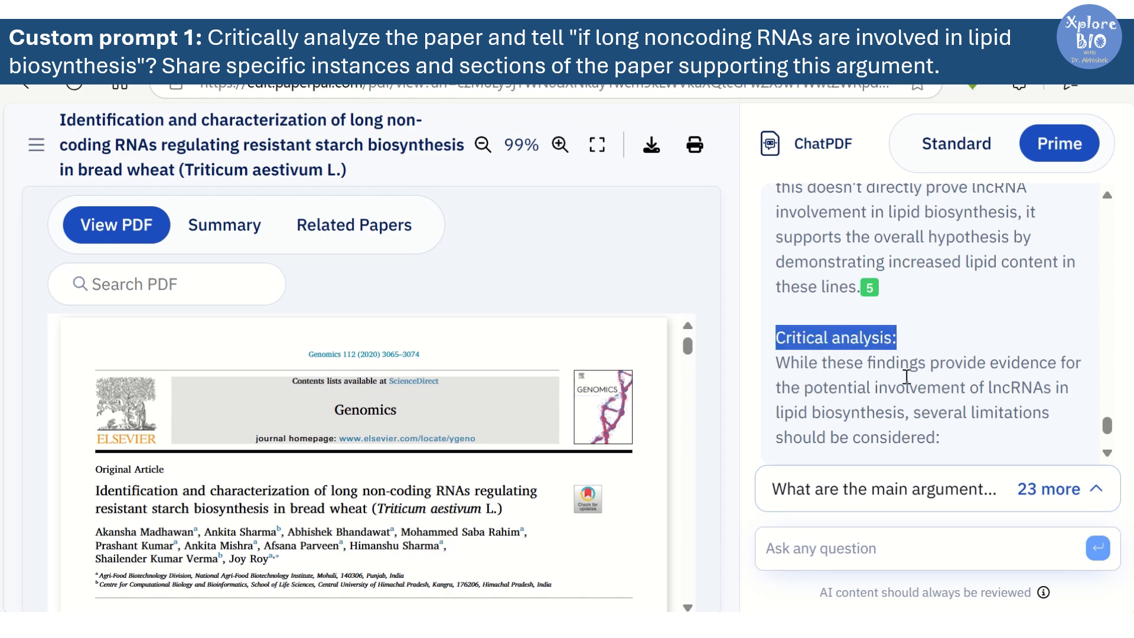
scroll(907, 376, "down", 4)
left_click_drag(924, 202, 944, 233)
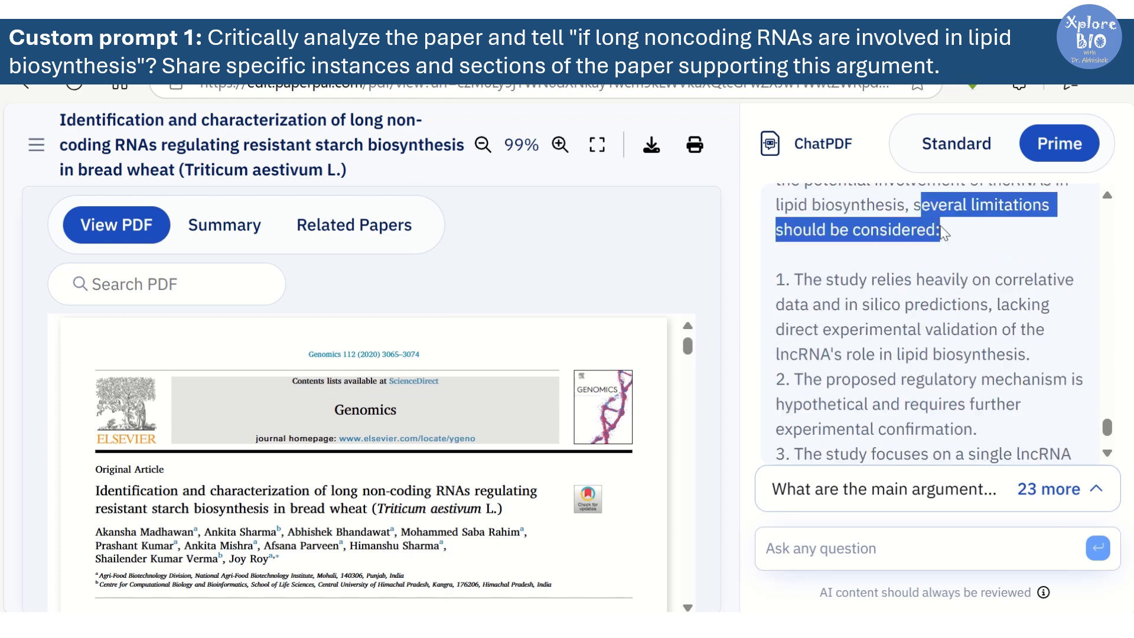
left_click(974, 275)
left_click_drag(898, 281, 1003, 340)
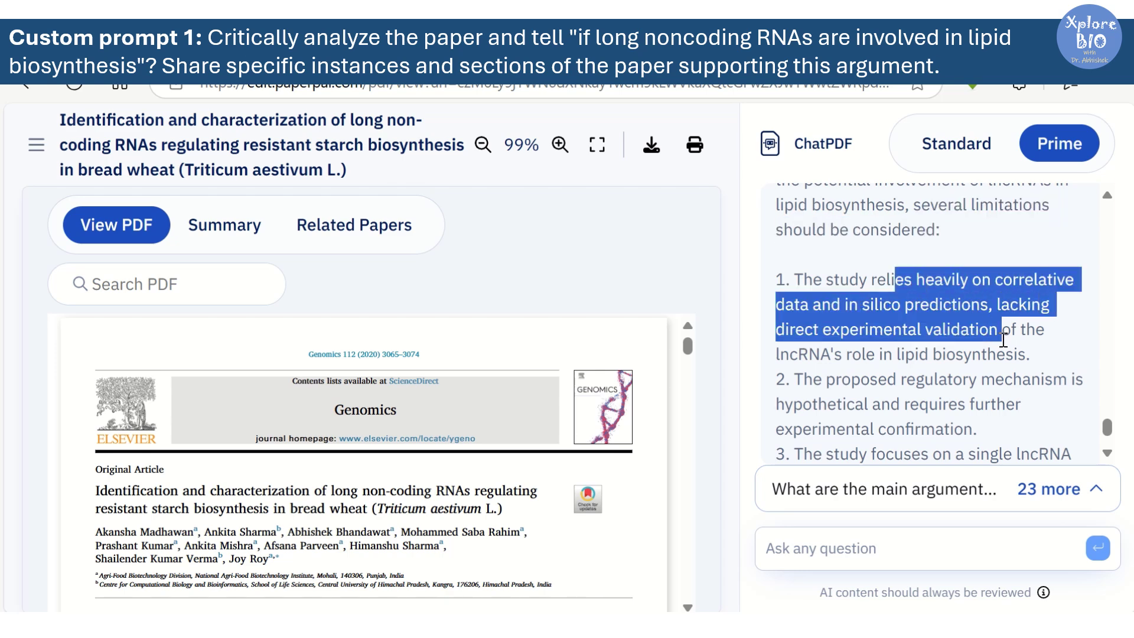
scroll(1003, 340, "down", 2)
left_click(884, 326, "shift")
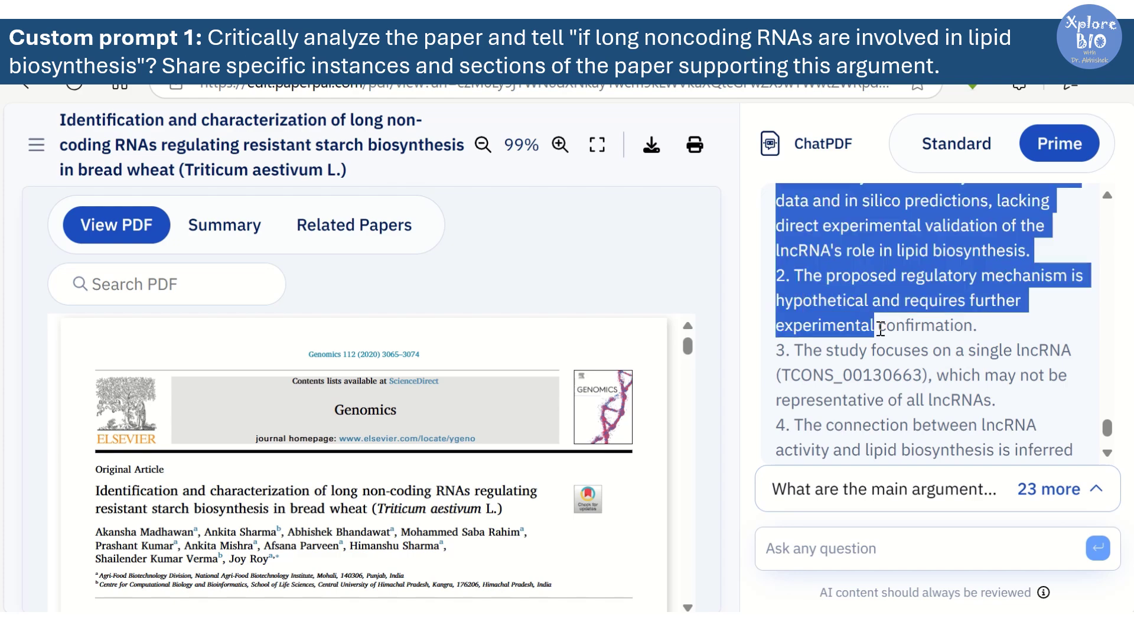
scroll(930, 345, "down", 2)
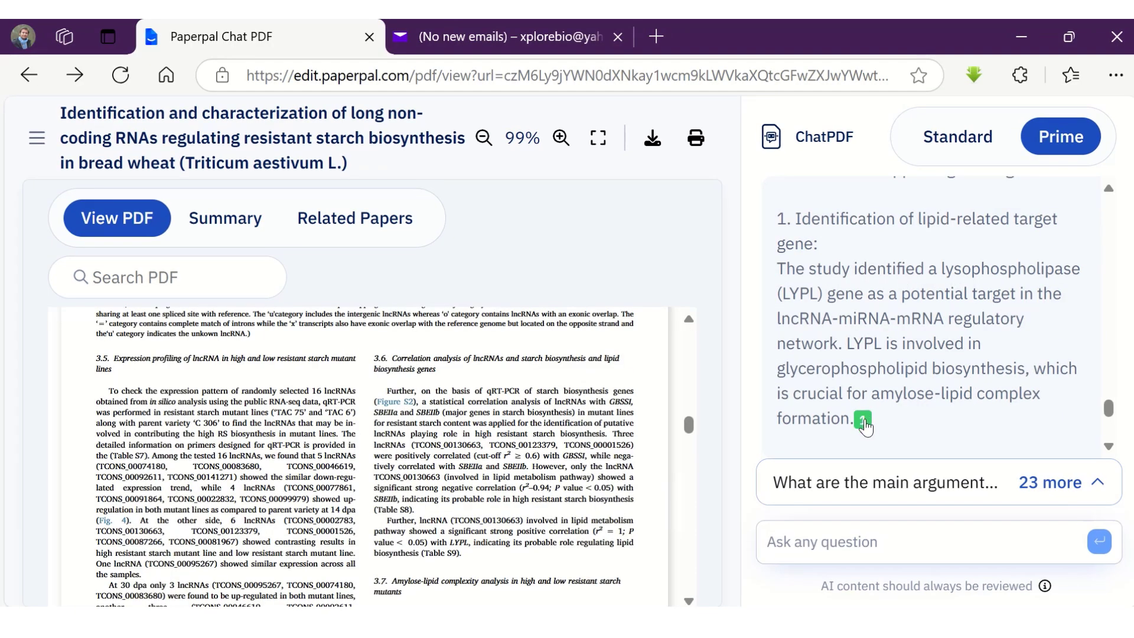
Step: Jump the PDF to the passages cited for point 1, the correlation point and the expression point
left_click(863, 420)
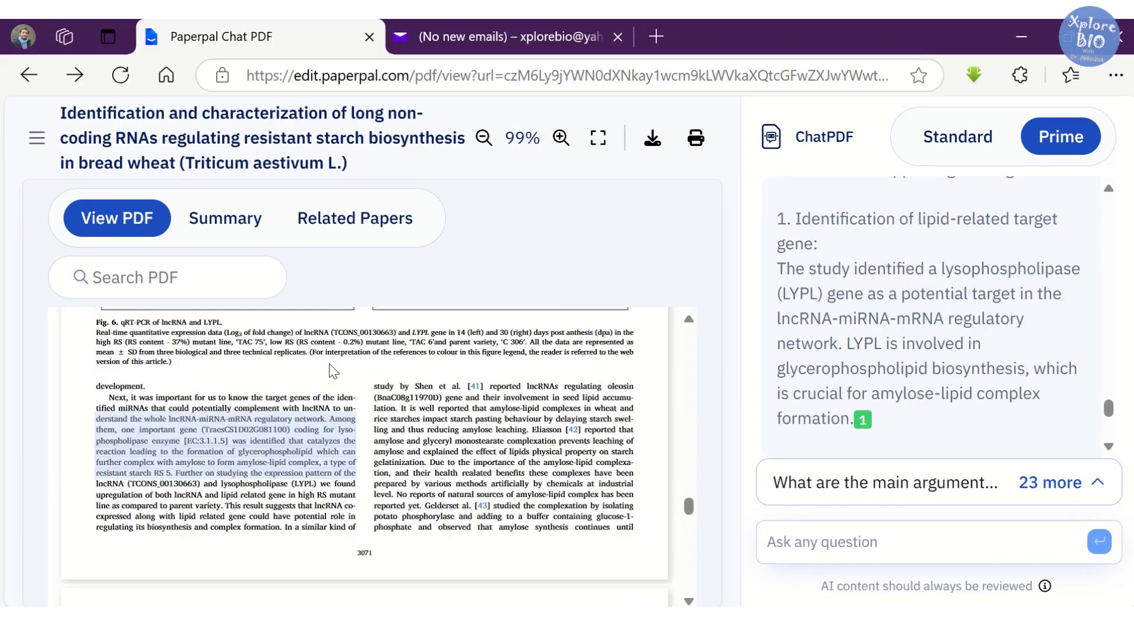
scroll(920, 385, "down", 4)
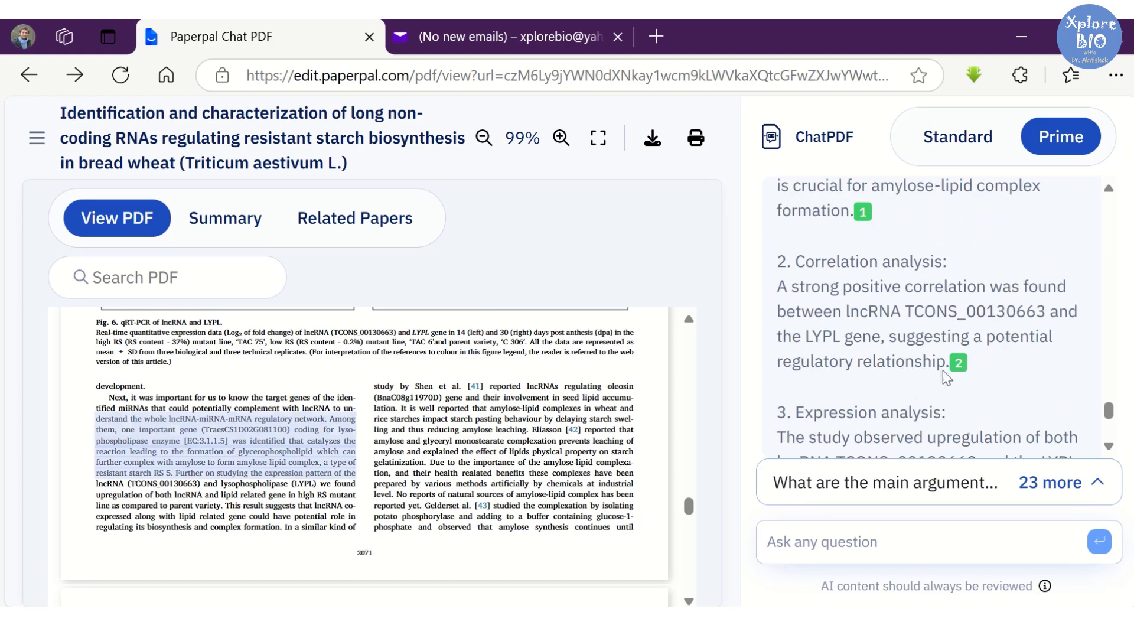
left_click(957, 363)
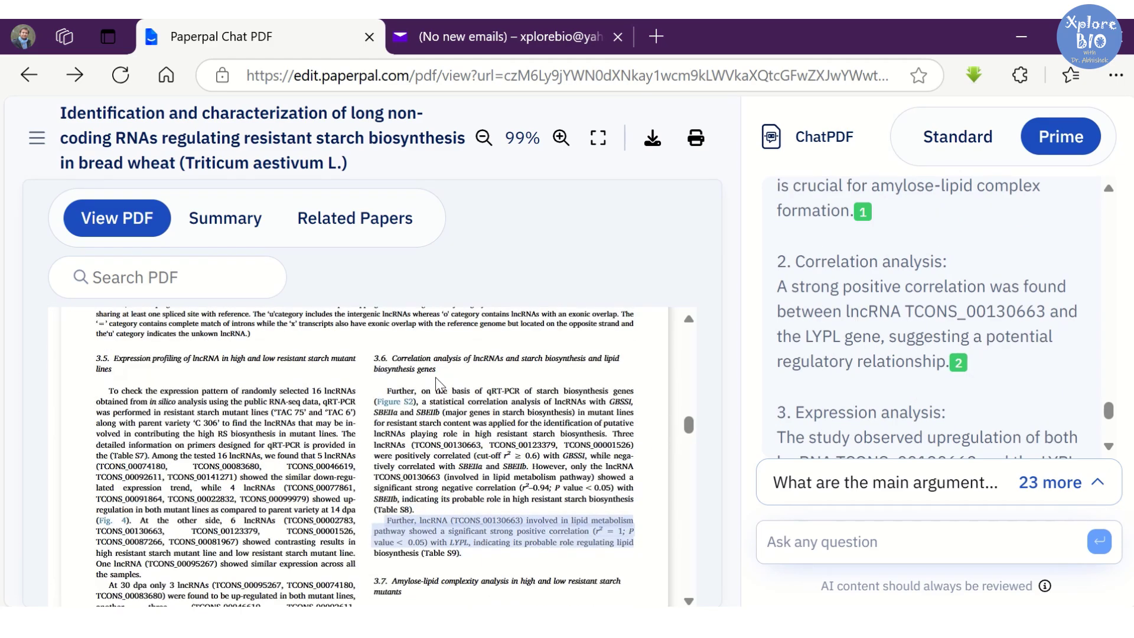
scroll(922, 295, "down", 6)
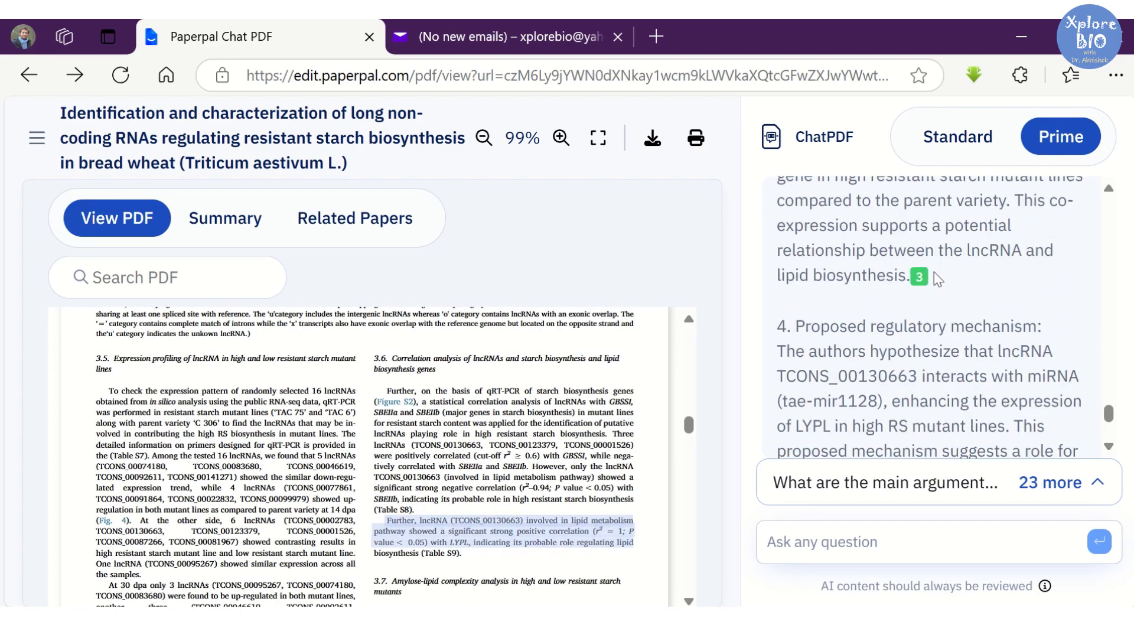
left_click(920, 277)
scroll(903, 328, "up", 4)
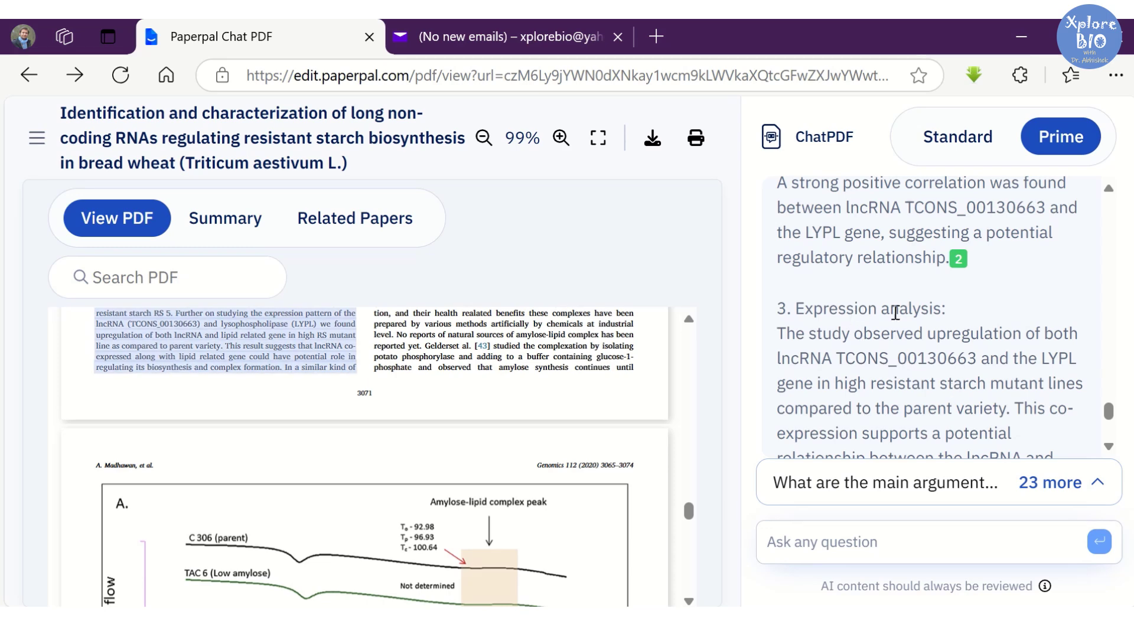
scroll(323, 400, "up", 1)
scroll(323, 401, "down", 10)
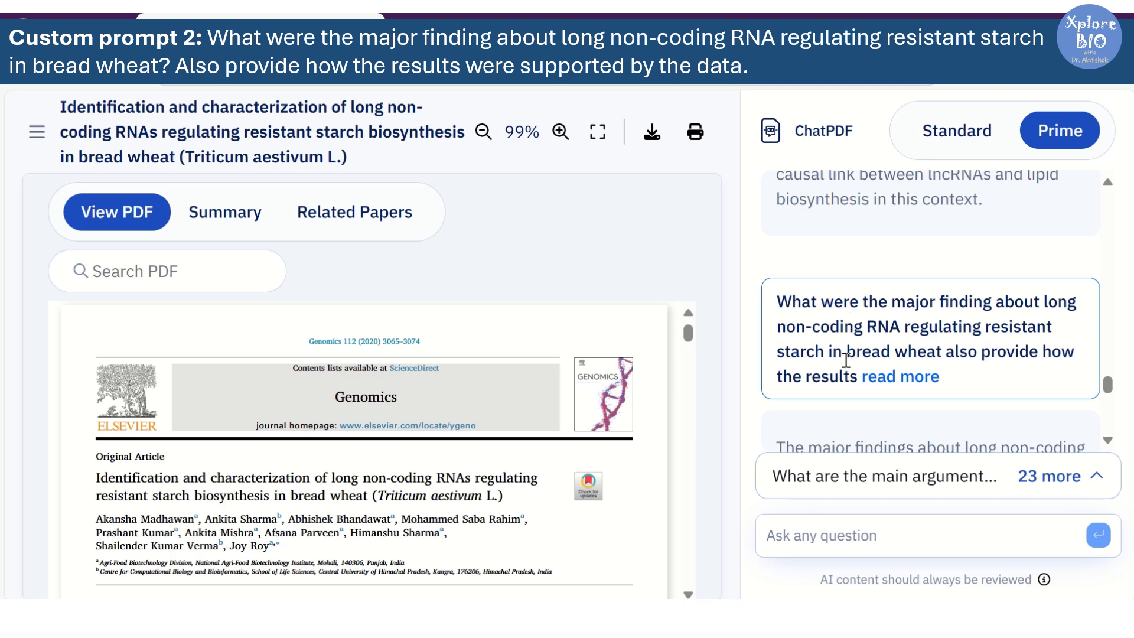
Step: Show the second question's full text and scroll into the resistant-starch findings answer
left_click(886, 378)
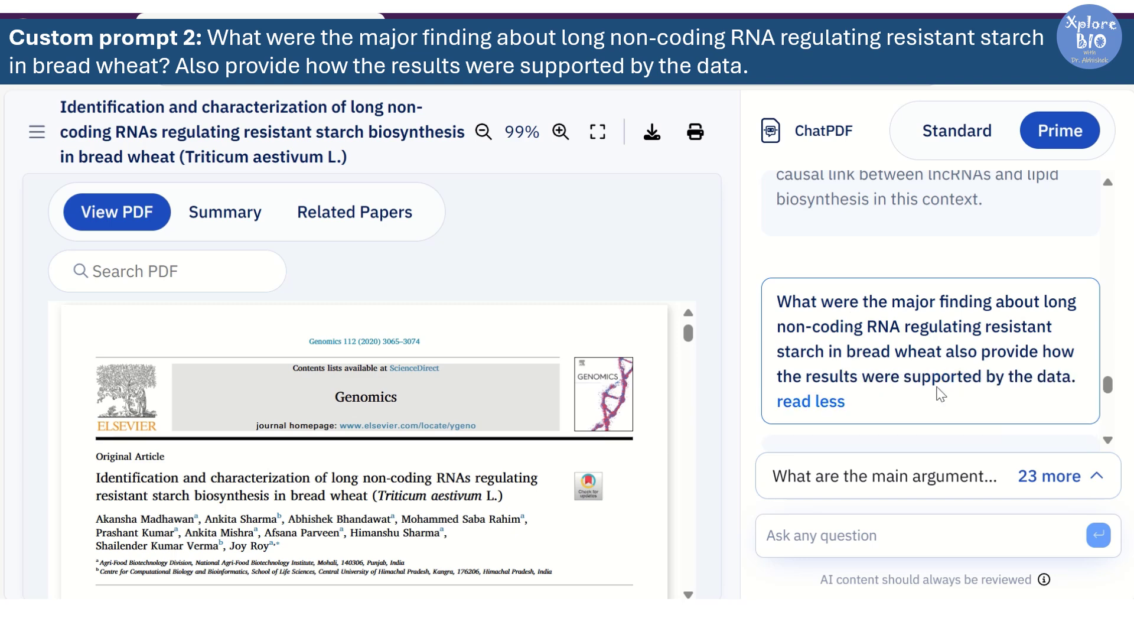
scroll(928, 369, "down", 5)
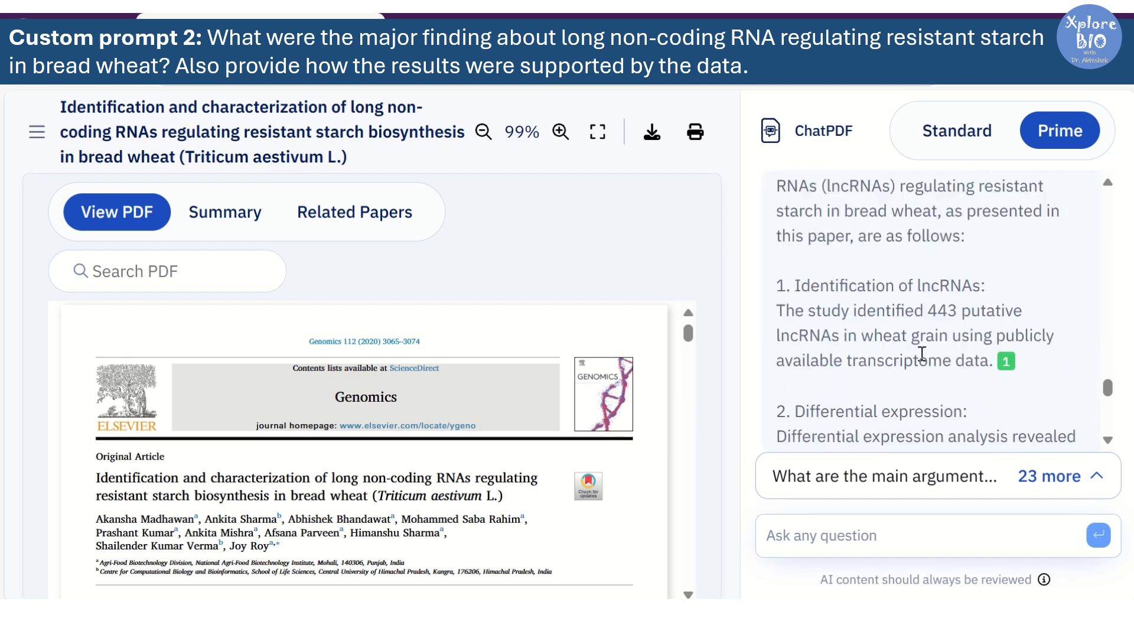
scroll(859, 218, "up", 1)
scroll(854, 234, "down", 1)
scroll(856, 236, "down", 2)
scroll(900, 292, "down", 2)
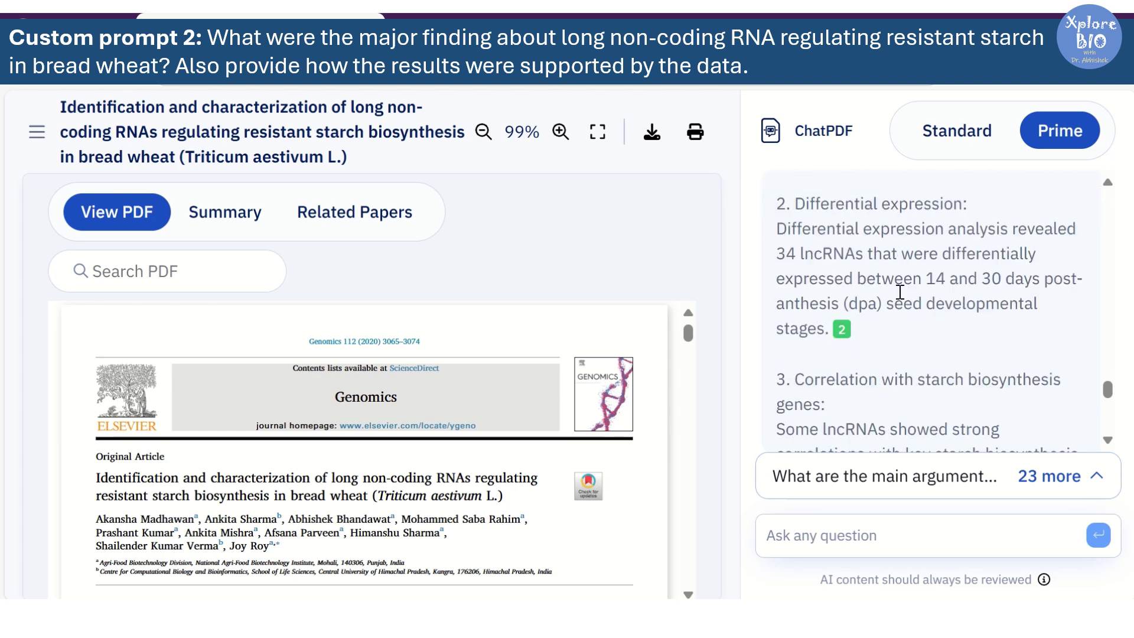
scroll(909, 273, "down", 8)
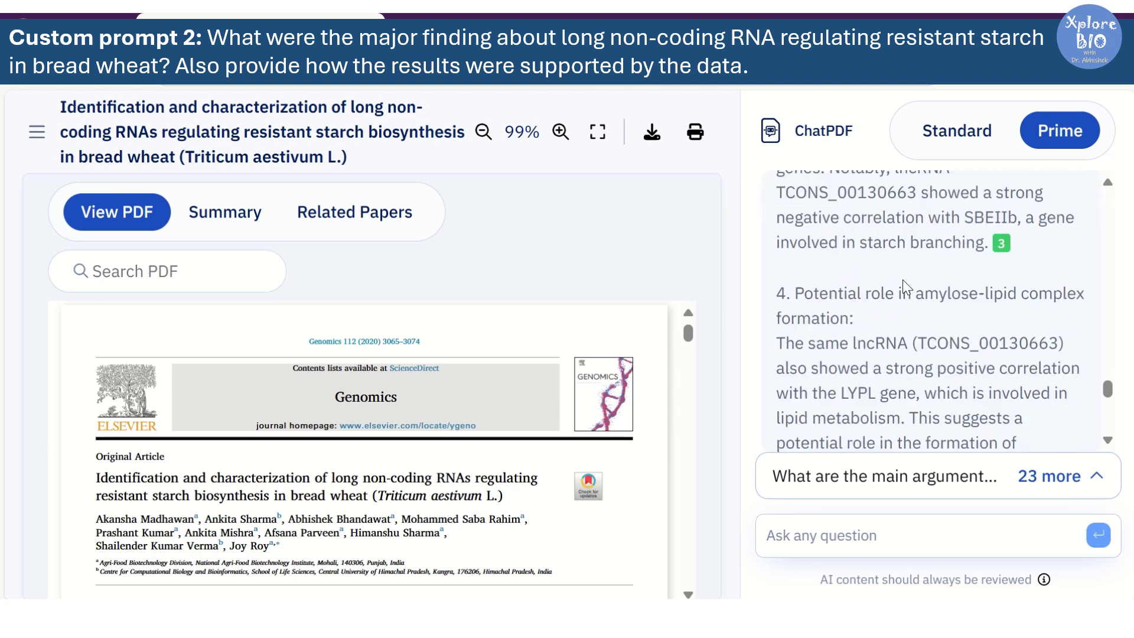
scroll(907, 339, "down", 8)
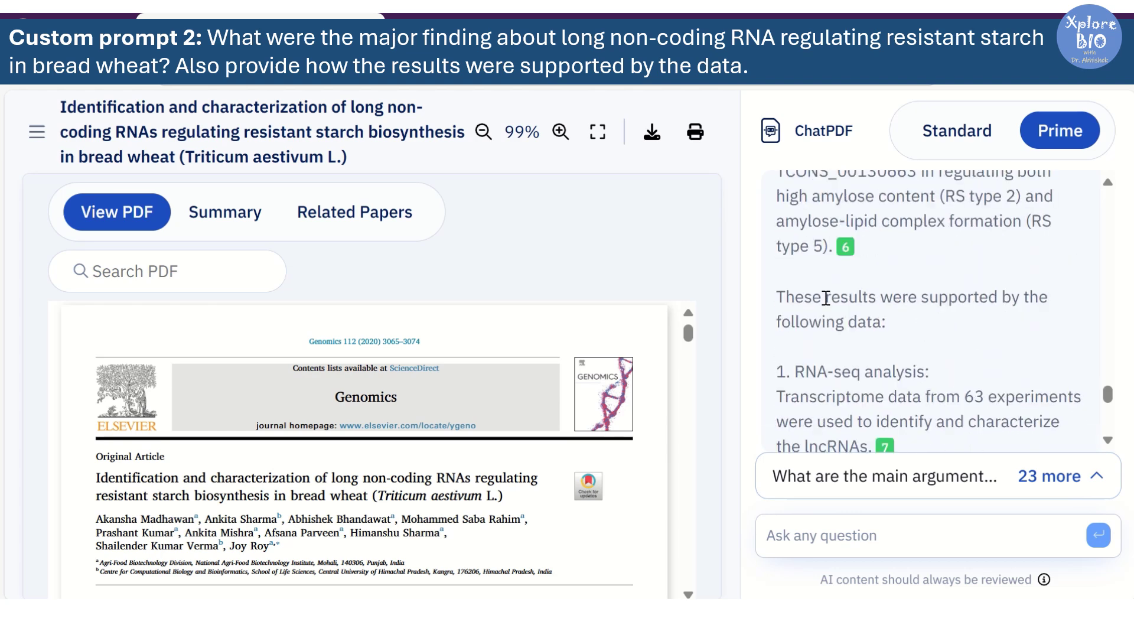
Step: Read to the answer's end, marking the note that further experimental validation is needed
left_click_drag(780, 296, 922, 335)
scroll(815, 286, "down", 2)
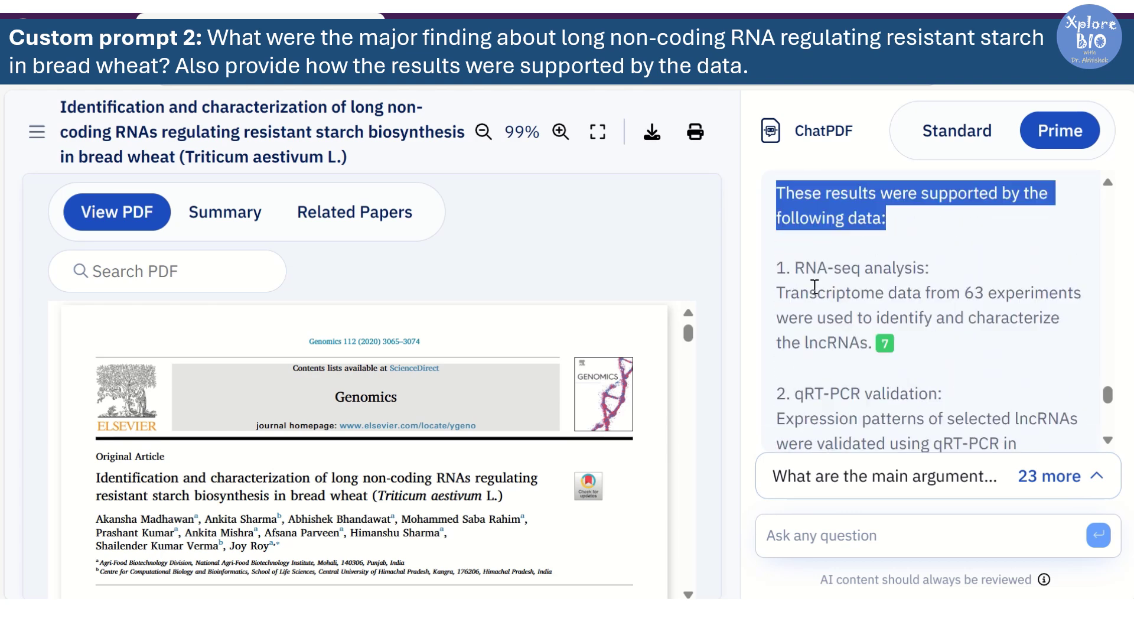
scroll(927, 294, "down", 2)
scroll(861, 289, "down", 4)
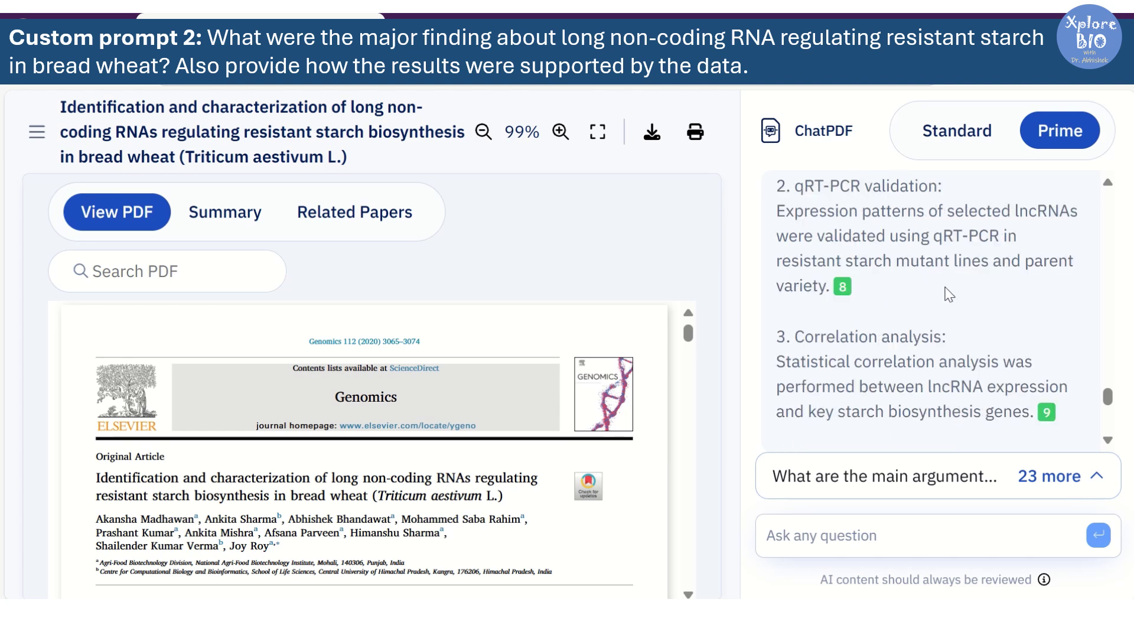
scroll(874, 324, "down", 10)
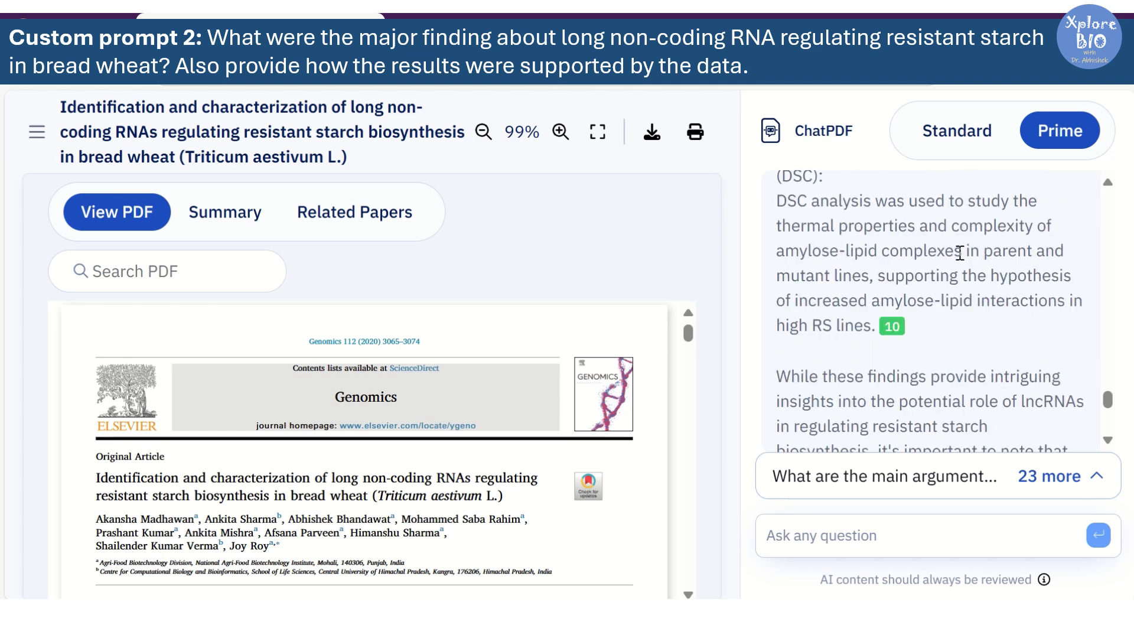
scroll(957, 256, "up", 2)
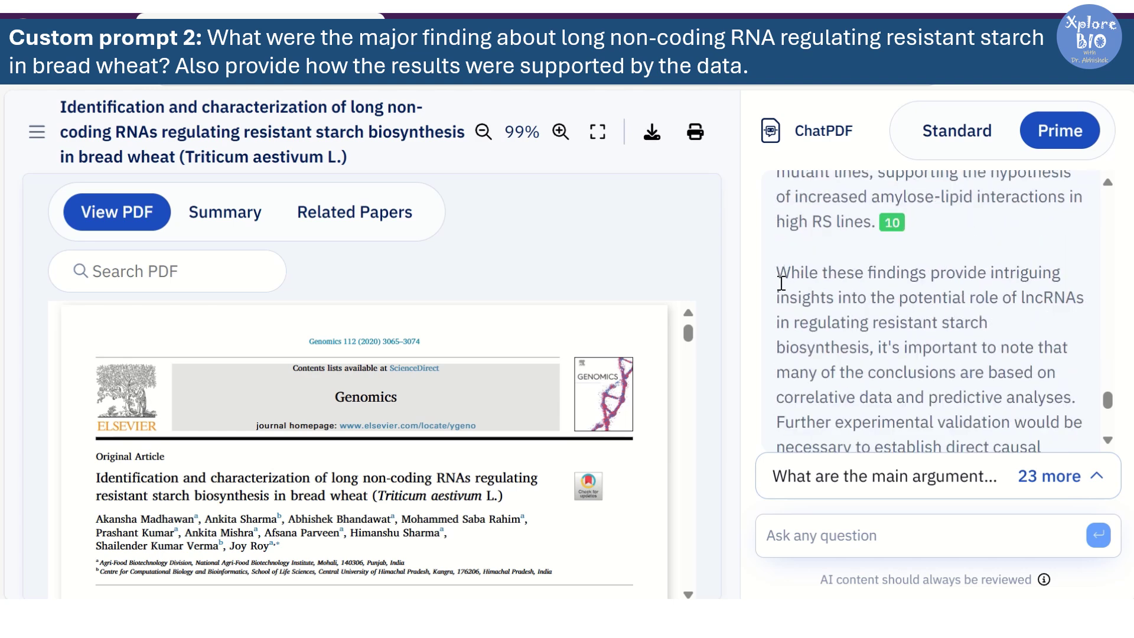
left_click_drag(781, 420, 1060, 440)
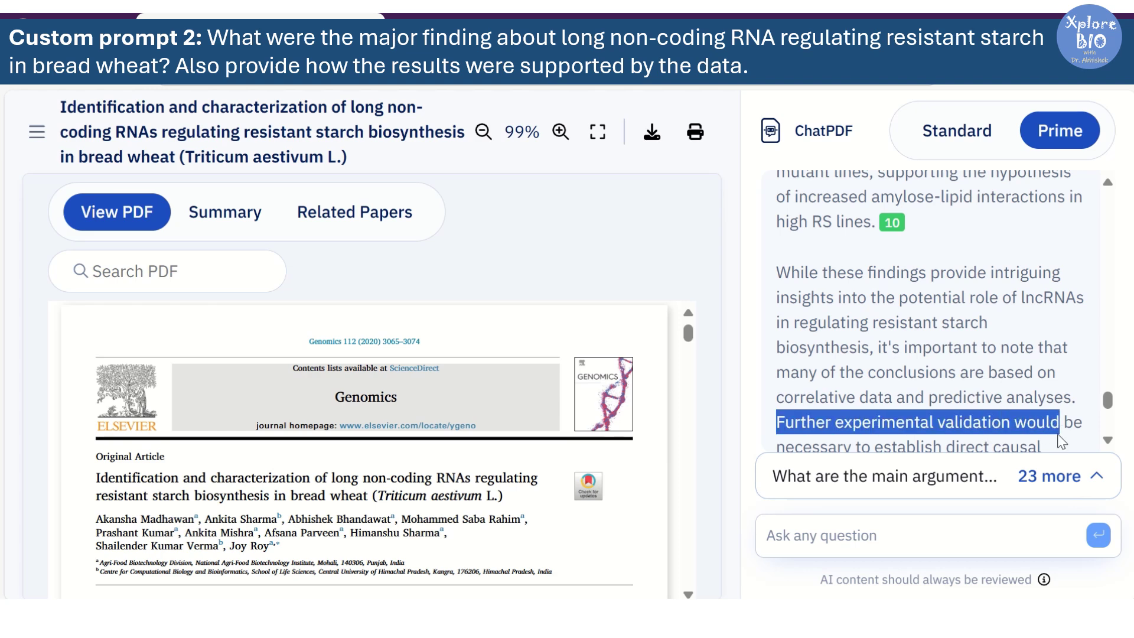
left_click(983, 440)
scroll(954, 375, "down", 2)
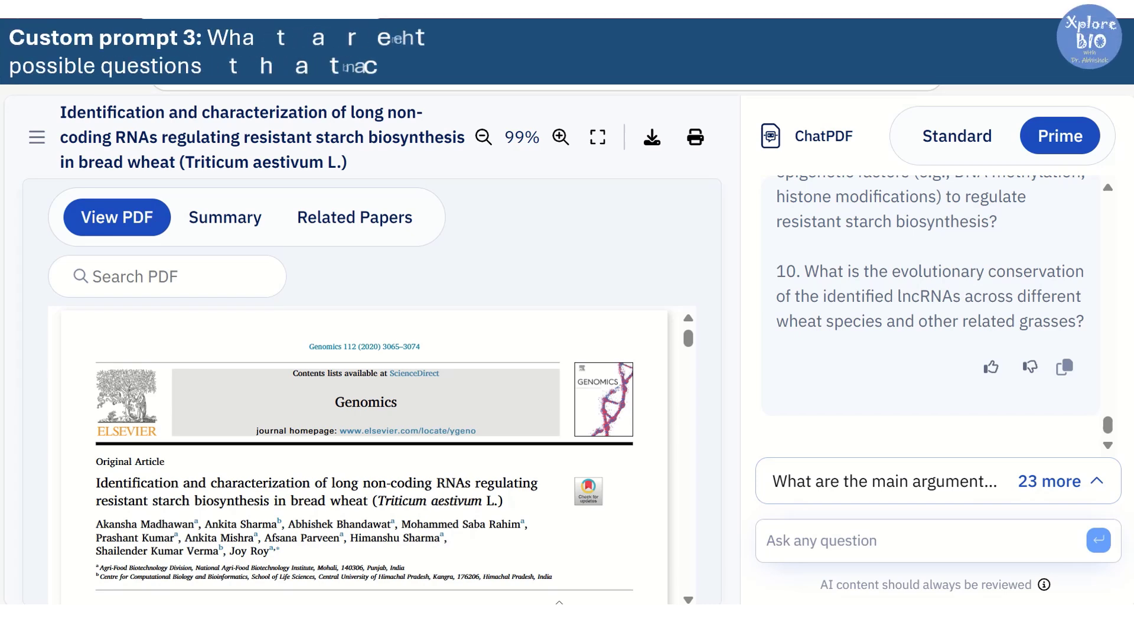
Step: Review the third custom prompt and the introduction of Chat PDF's answer on research questions
scroll(984, 363, "up", 10)
scroll(977, 372, "down", 15)
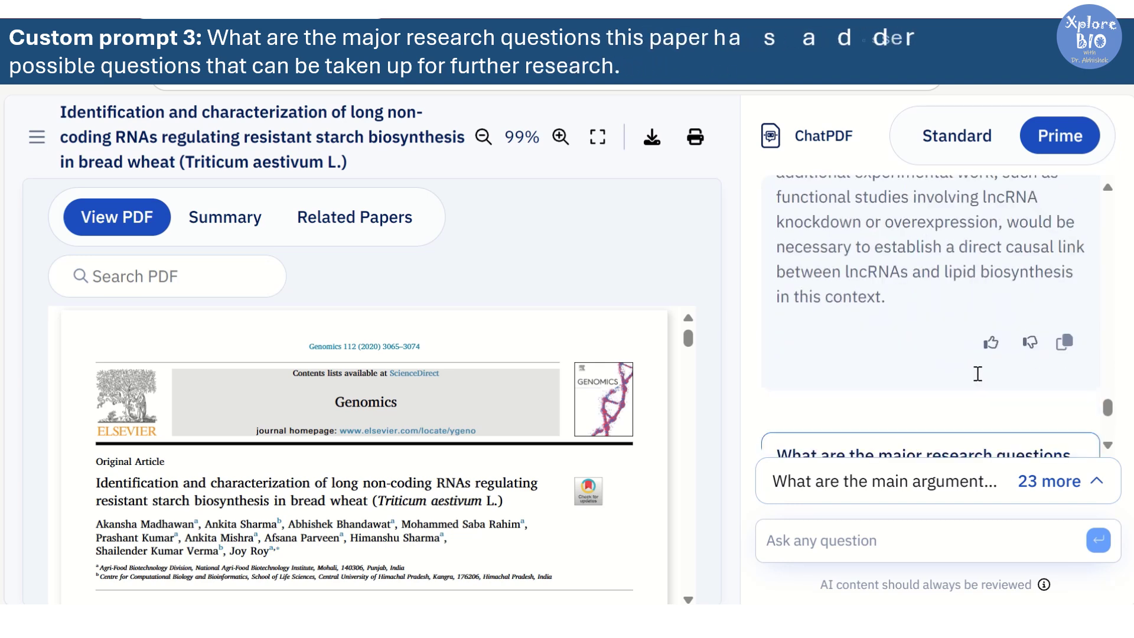
left_click_drag(777, 248, 1083, 319)
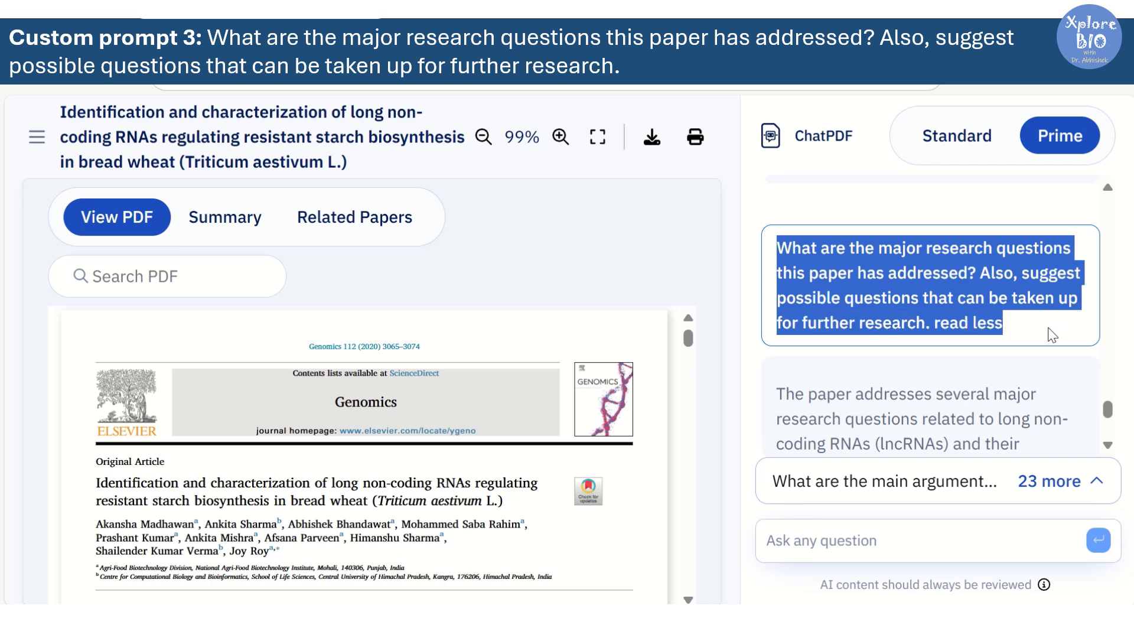
left_click(827, 330)
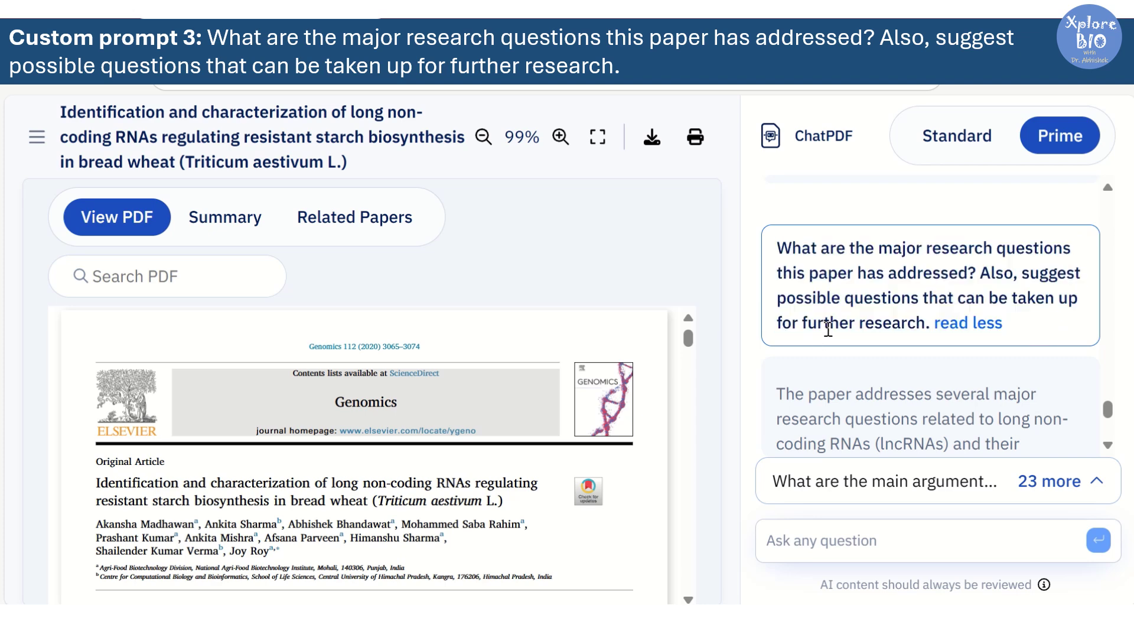
scroll(827, 330, "down", 2)
scroll(826, 330, "down", 2)
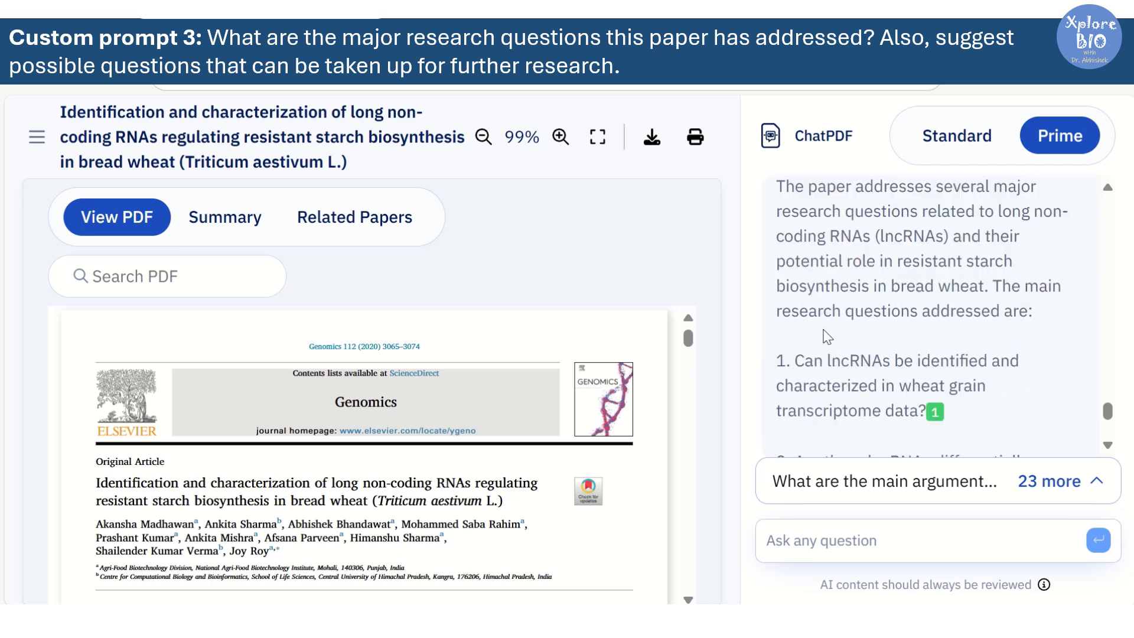
left_click_drag(939, 188, 1034, 302)
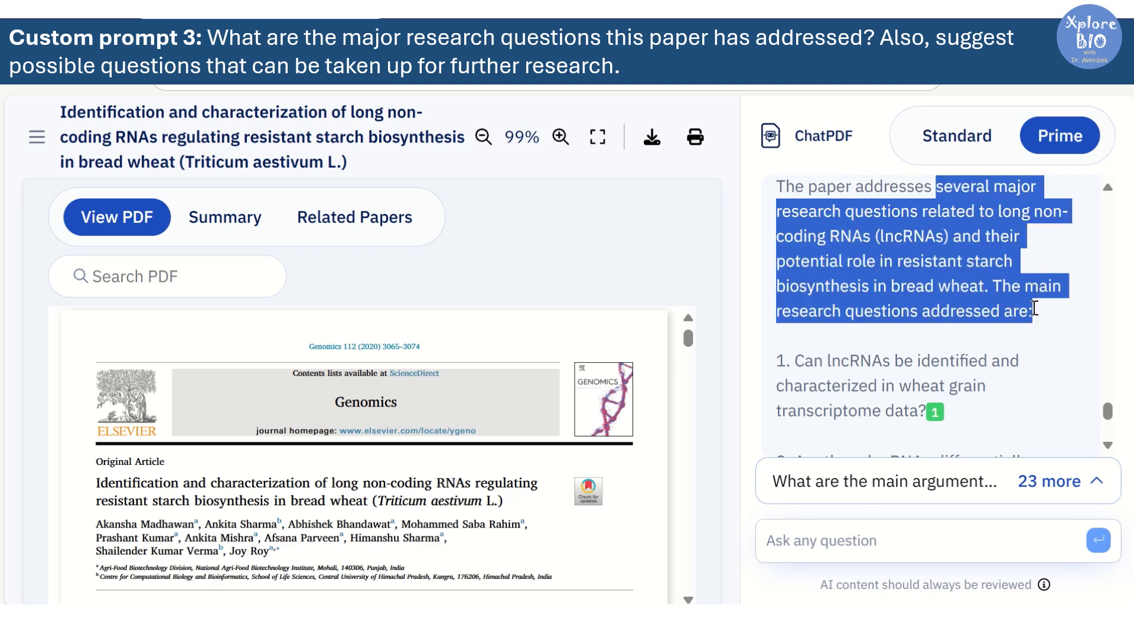
left_click(1038, 338)
Step: Read through the five research questions and the ten further-research questions
scroll(1038, 338, "down", 10)
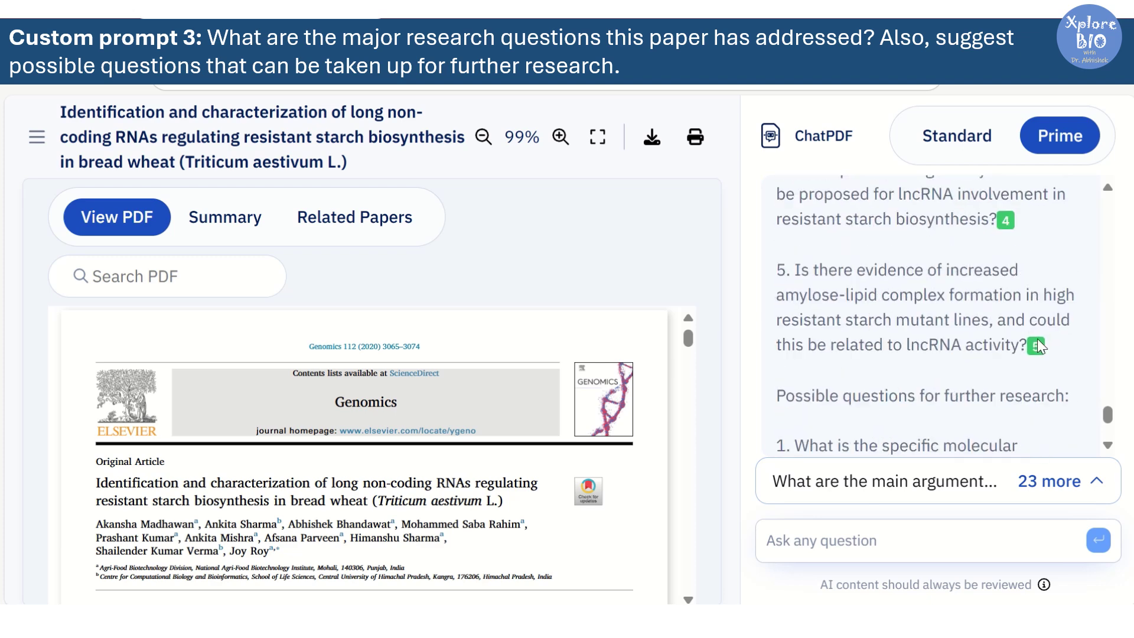
scroll(1037, 341, "down", 4)
scroll(888, 283, "up", 2)
left_click_drag(799, 296, 1070, 293)
left_click(1000, 367)
scroll(1000, 367, "down", 10)
scroll(1000, 368, "down", 4)
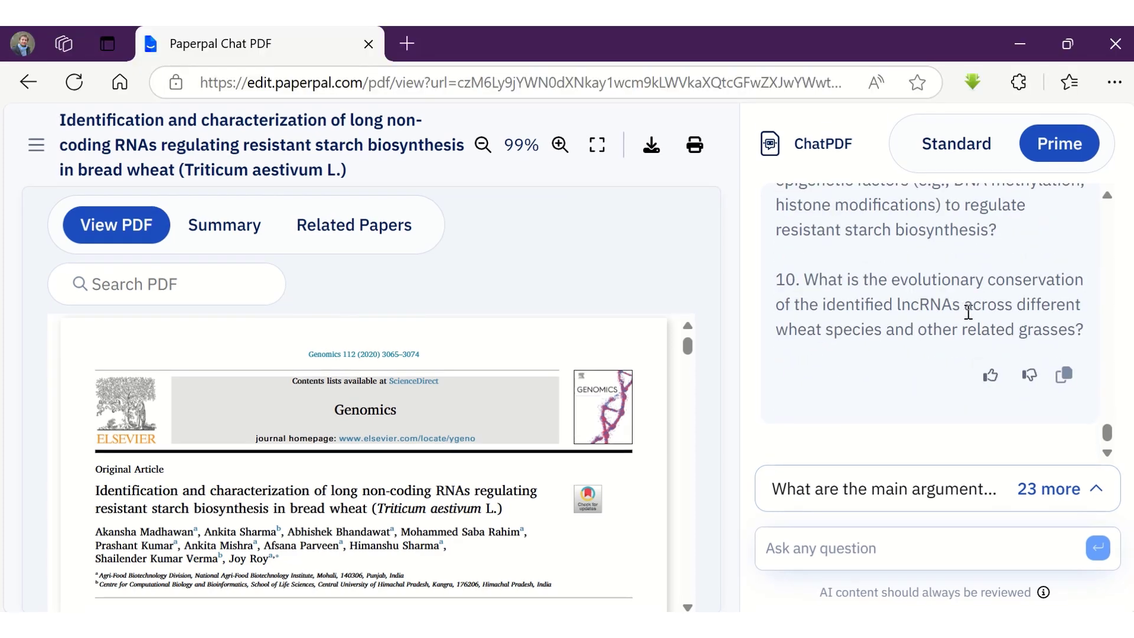
Step: Copy the whole research-questions answer and launch Microsoft Word
left_click(1065, 369)
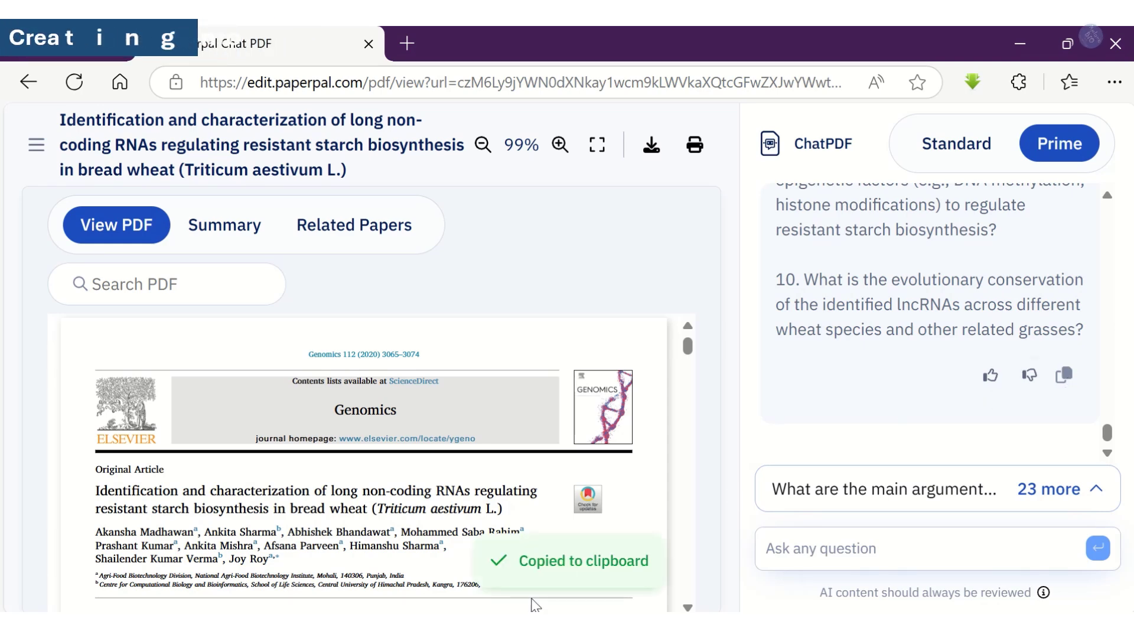
key("super")
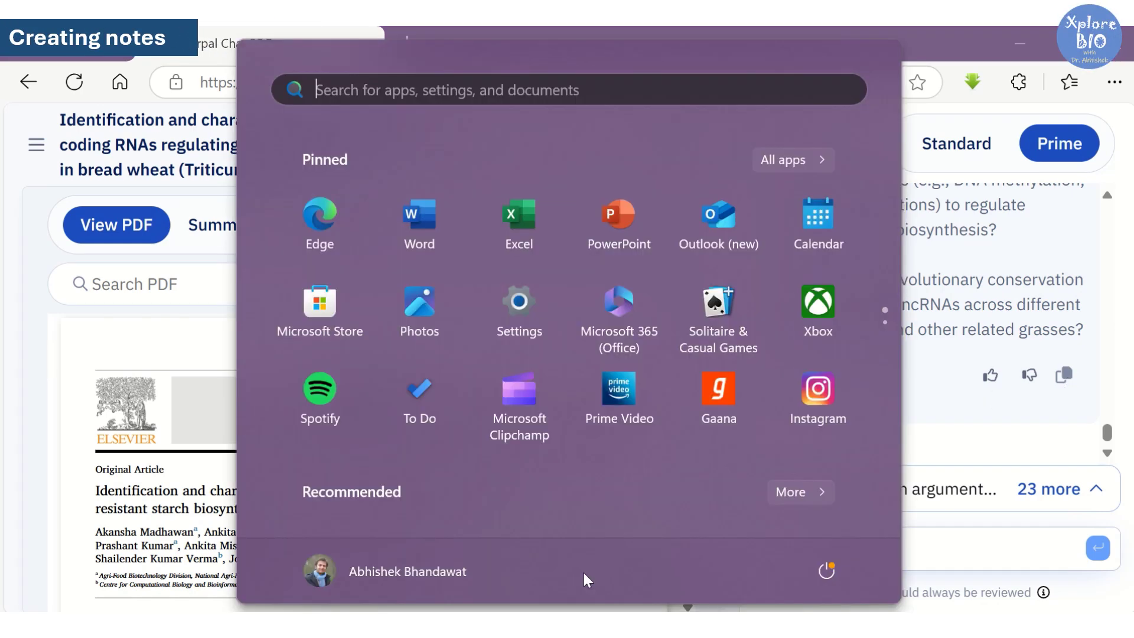
type("word")
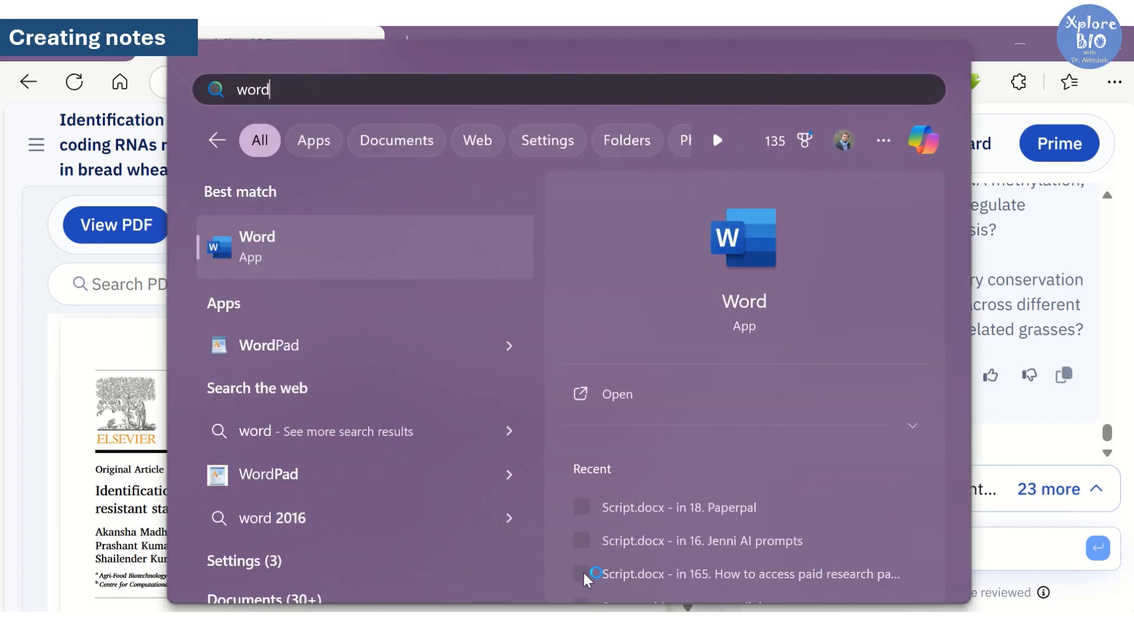
key("Return")
Step: Paste the copied answer into a new blank Word document and look it over
left_click(279, 231)
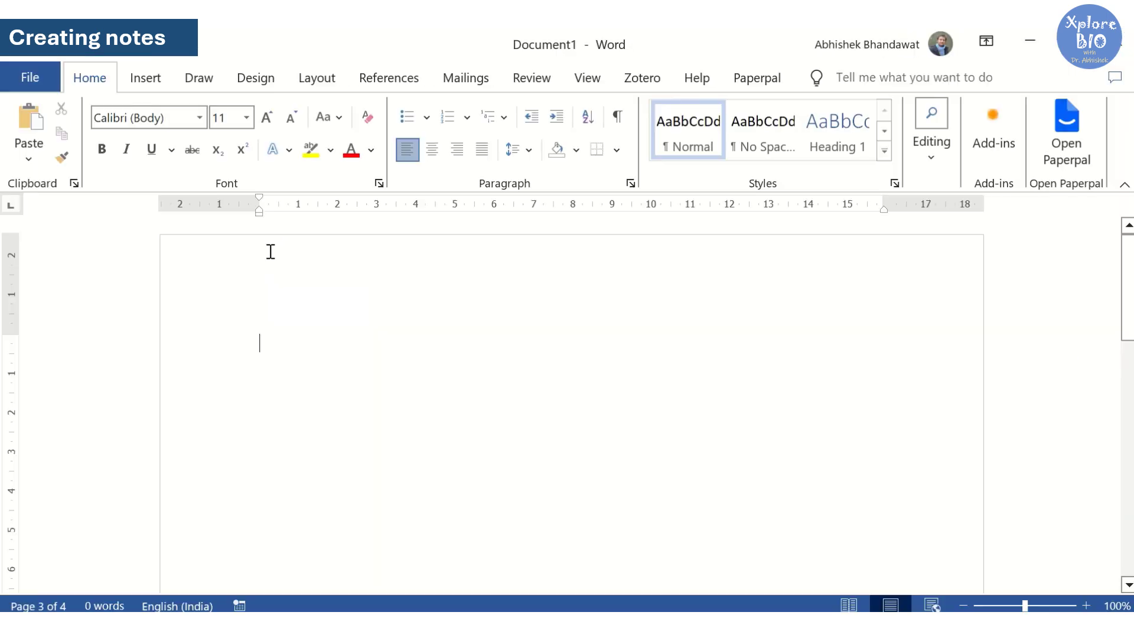
key("ctrl+v")
scroll(414, 330, "up", 15)
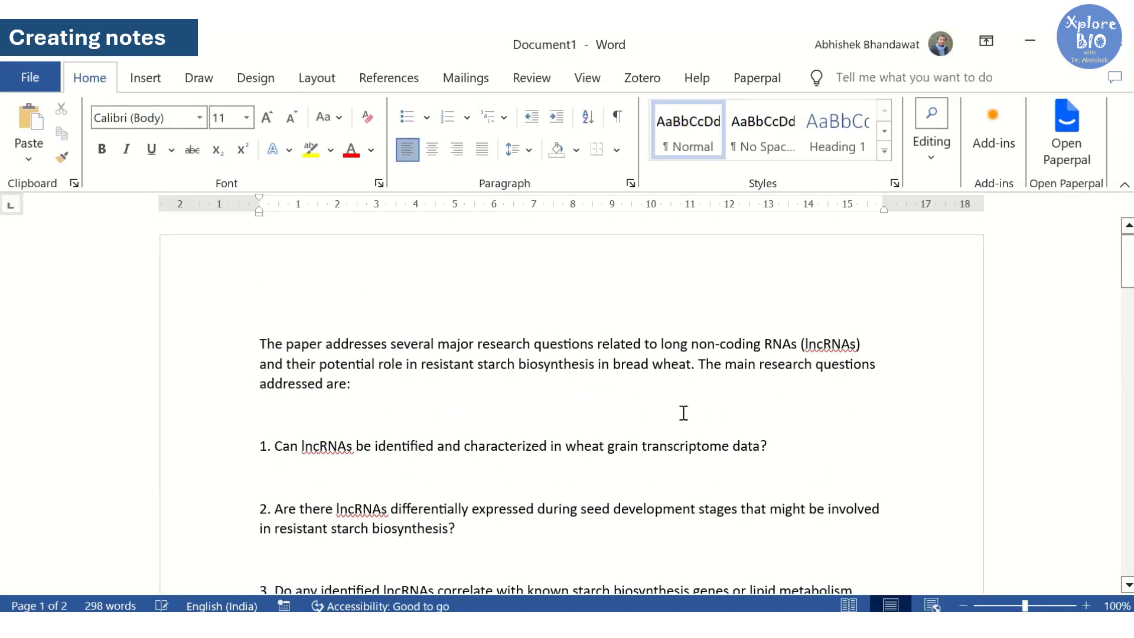
scroll(800, 395, "down", 15)
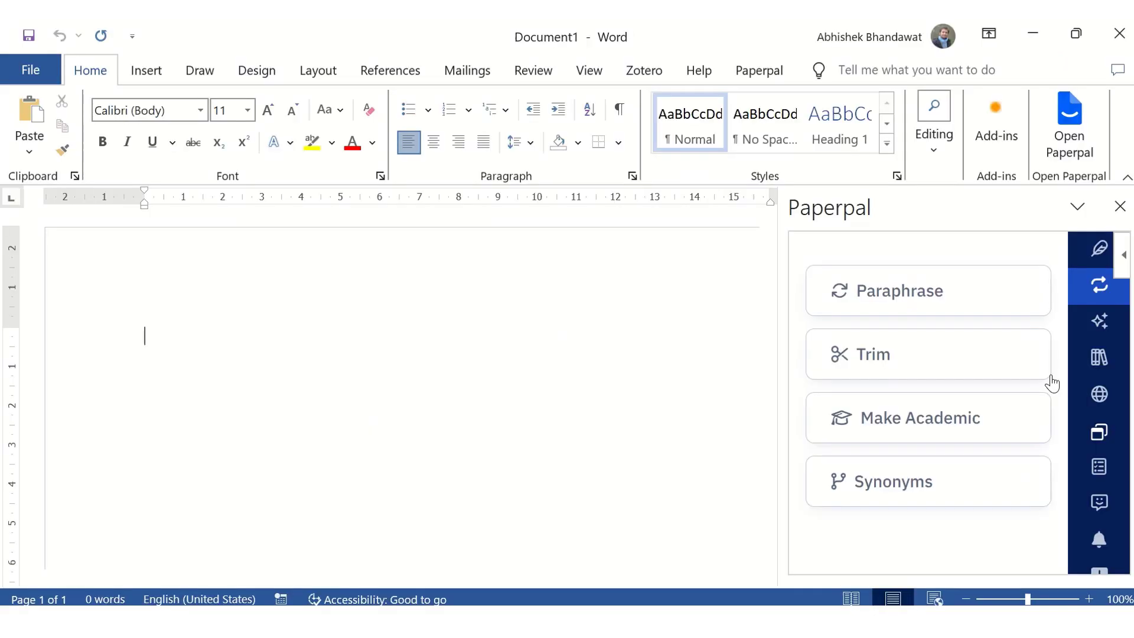
Step: Browse the Paperpal add-in's writing templates in Word
left_click(1100, 436)
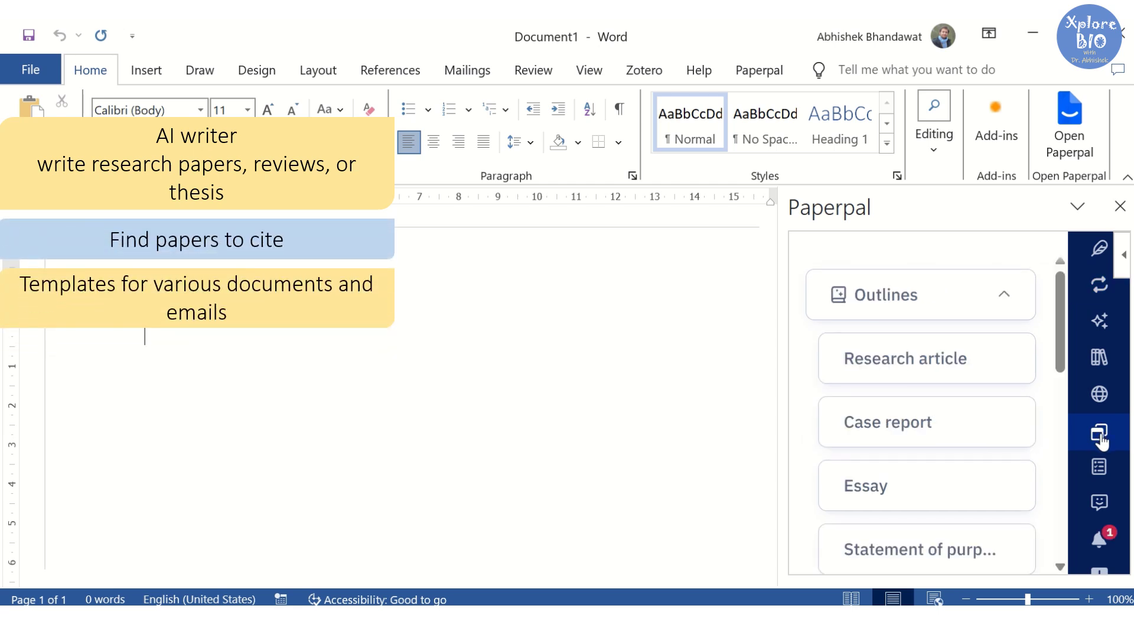
scroll(965, 398, "down", 5)
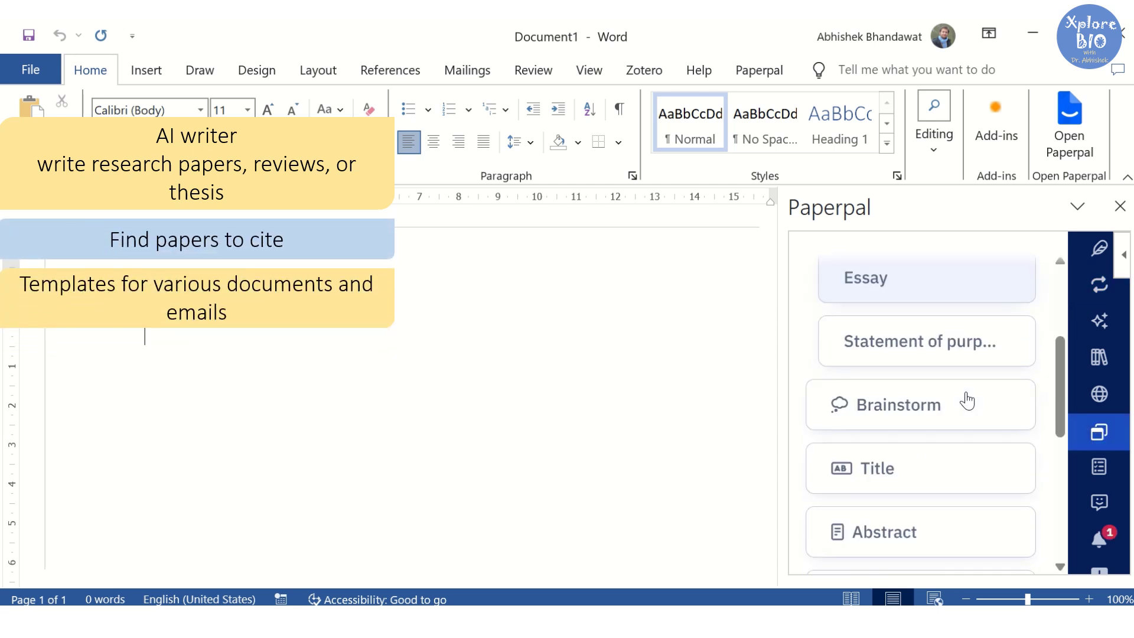
scroll(965, 398, "down", 5)
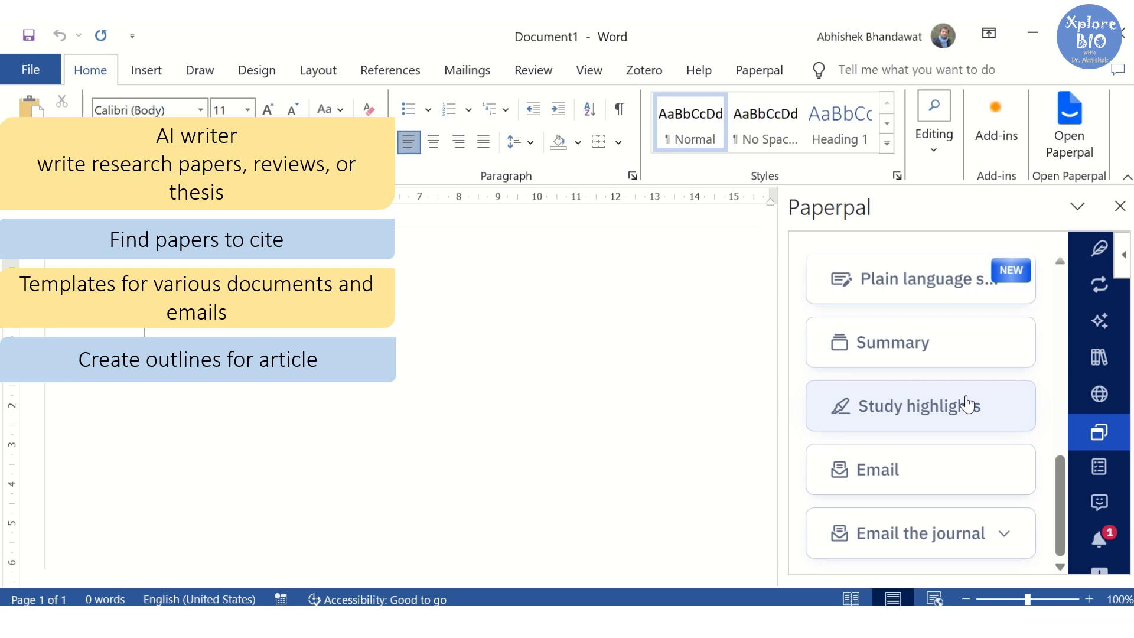
Step: Show the Paperpal add-in's manuscript checks, including plagiarism and journal submission checks
left_click(1088, 479)
scroll(959, 435, "down", 5)
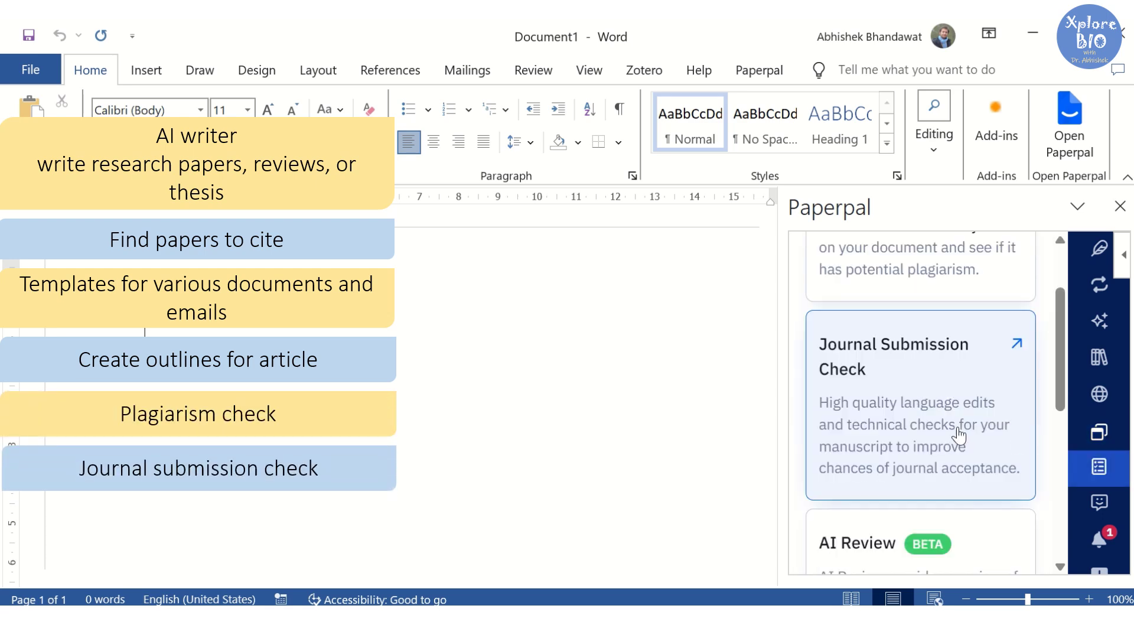
scroll(959, 435, "down", 3)
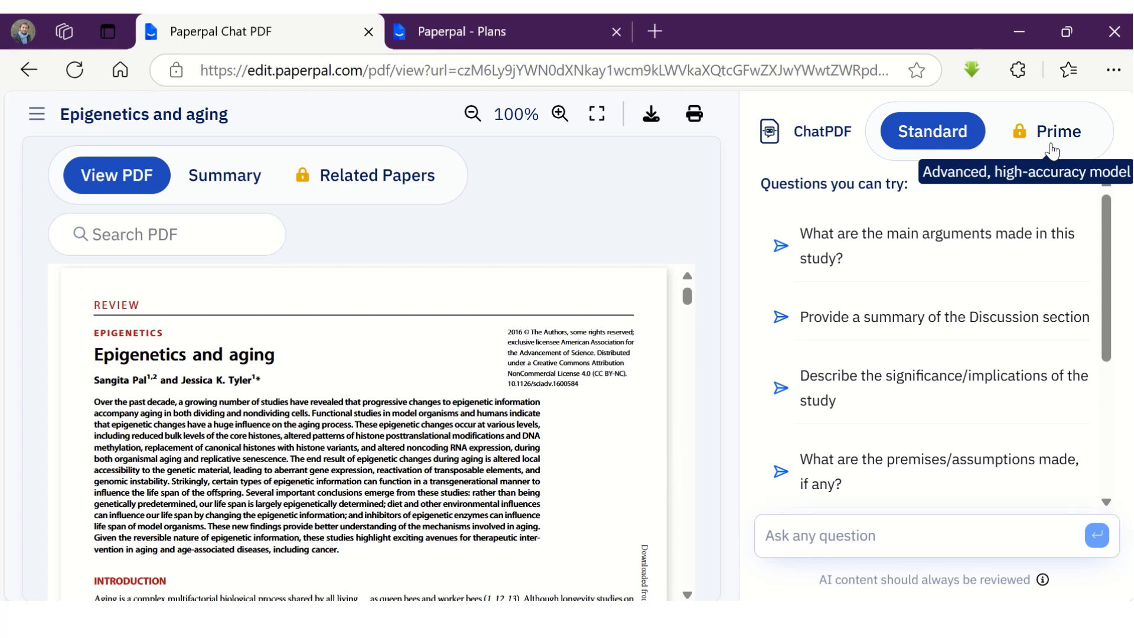
Step: Select the Prime model and review the Free versus Prime pricing plans
left_click(1051, 141)
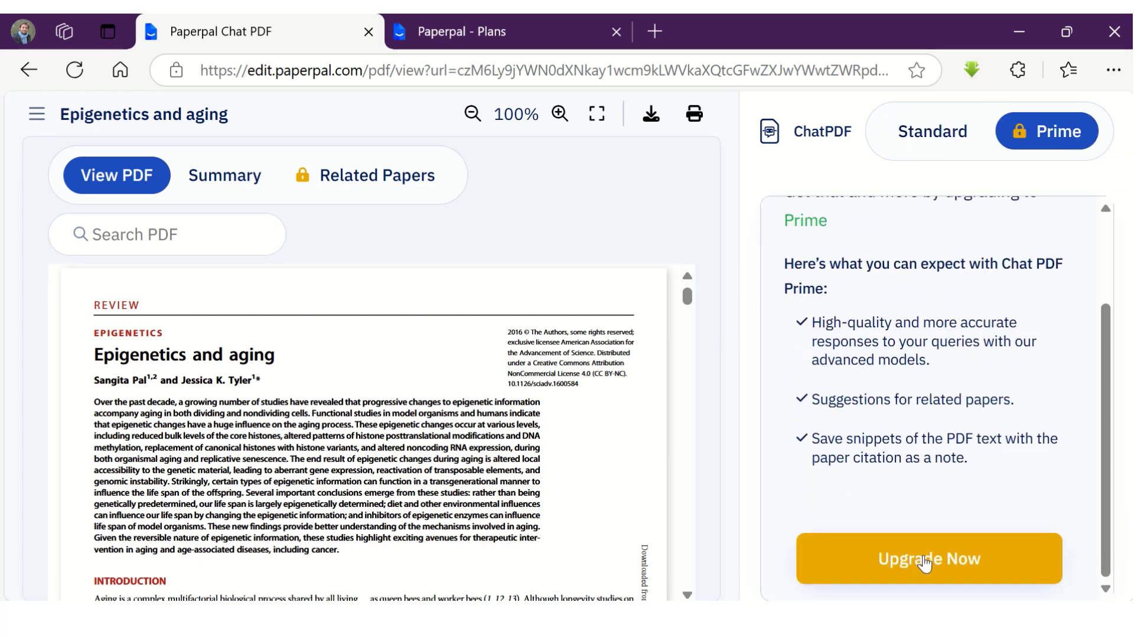
left_click(578, 46)
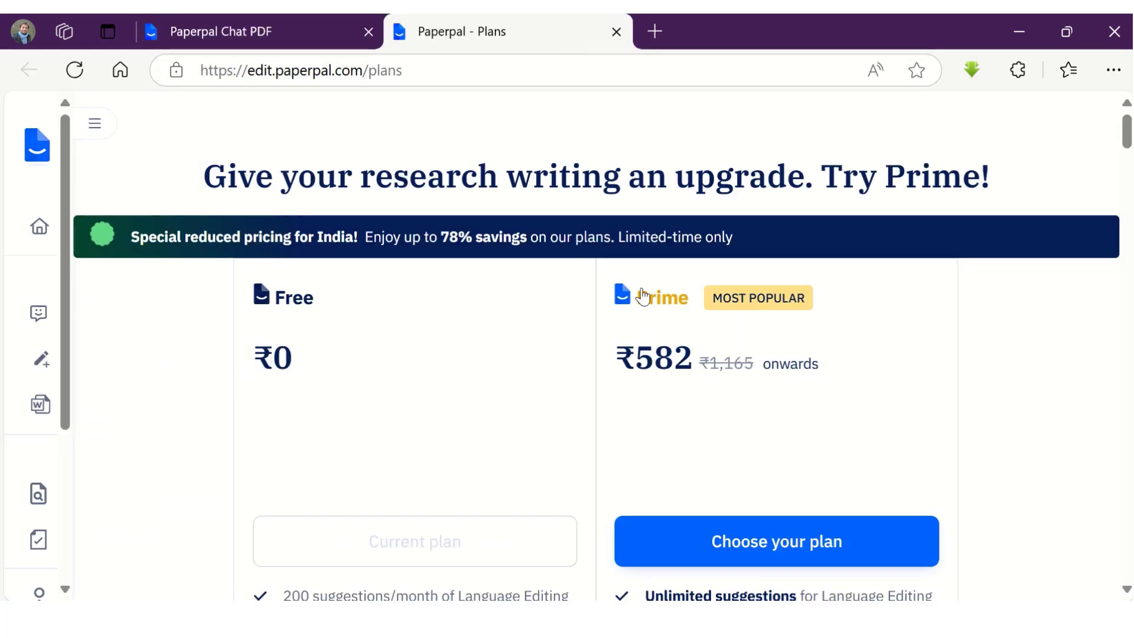
scroll(384, 358, "down", 9)
scroll(344, 332, "up", 4)
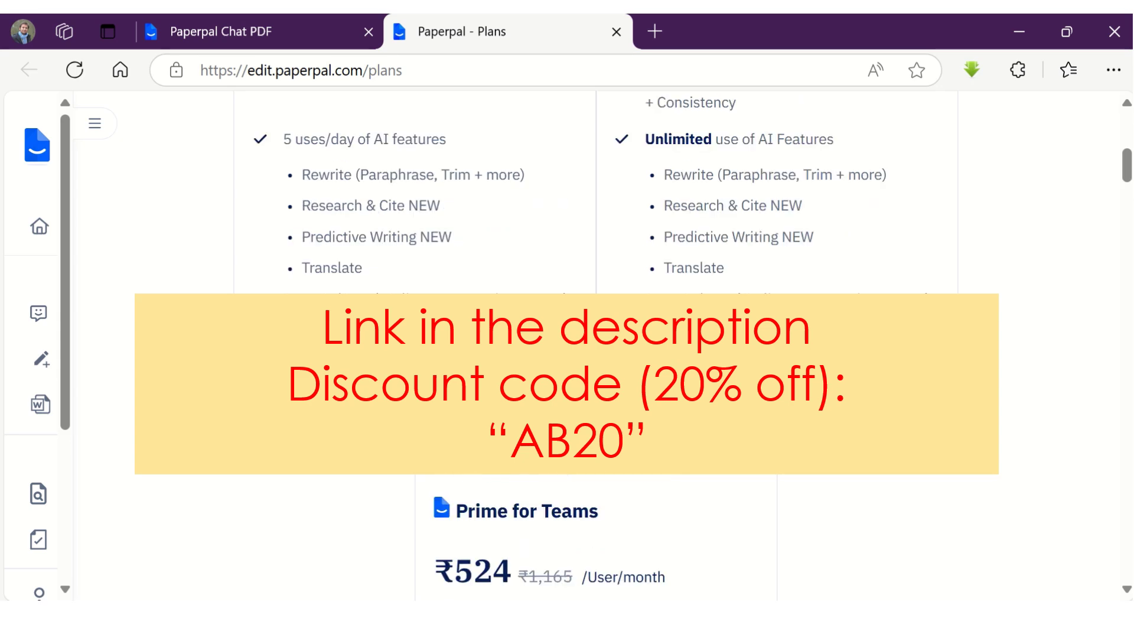
scroll(597, 345, "up", 3)
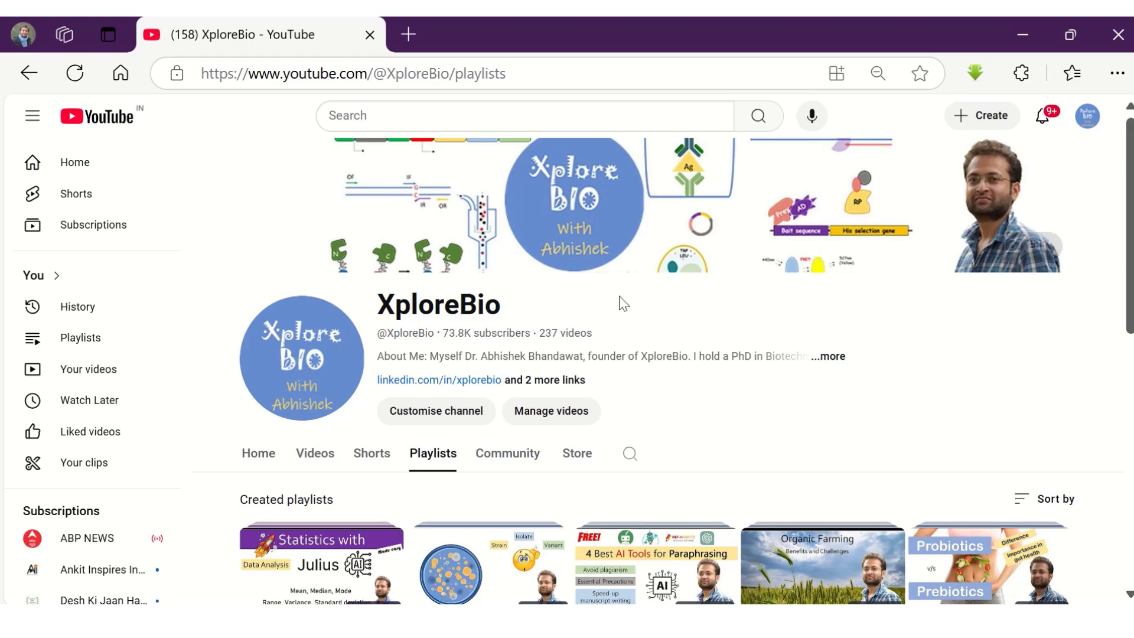
scroll(620, 303, "down", 4)
scroll(626, 278, "down", 2)
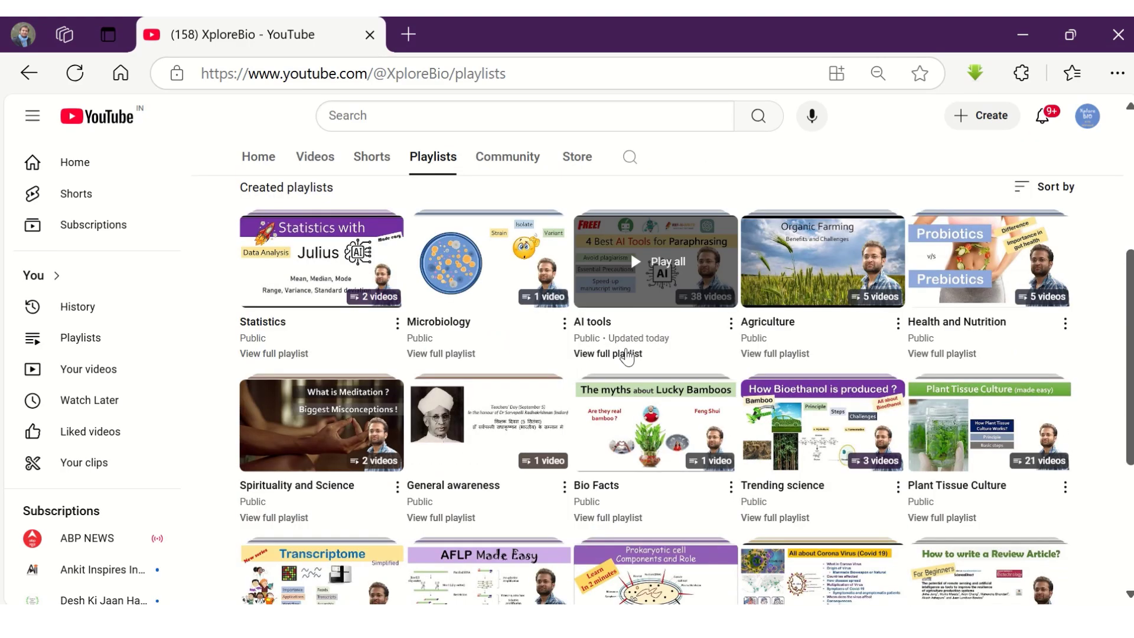
Step: Open the channel's 'AI tools' playlist and scroll through its 38 videos
scroll(628, 307, "down", 3)
scroll(629, 358, "down", 1)
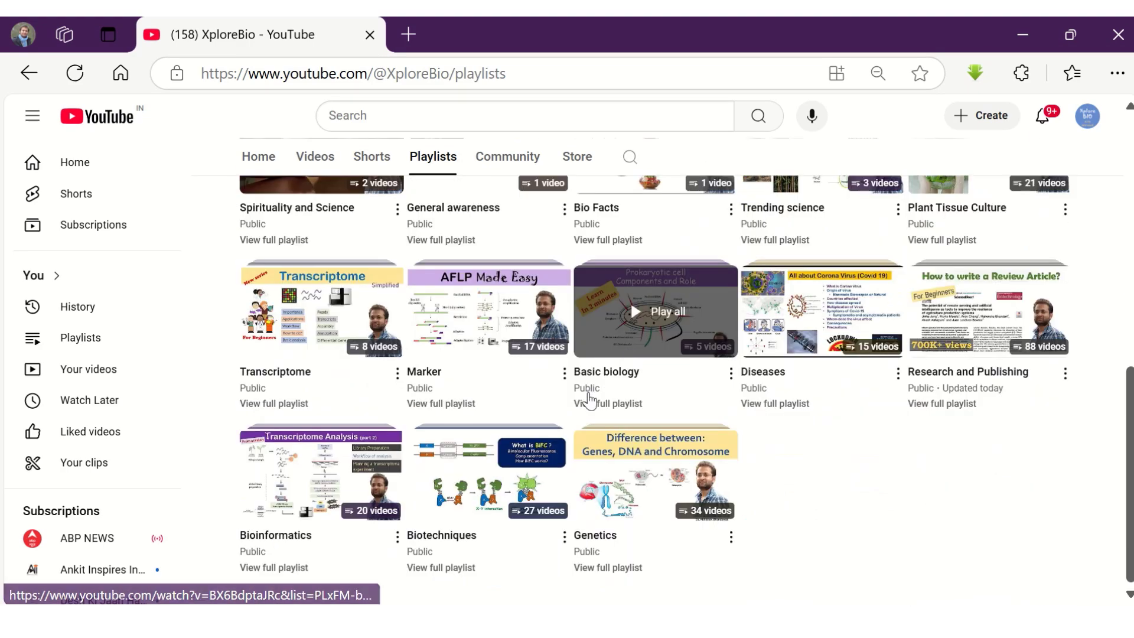
scroll(742, 382, "up", 5)
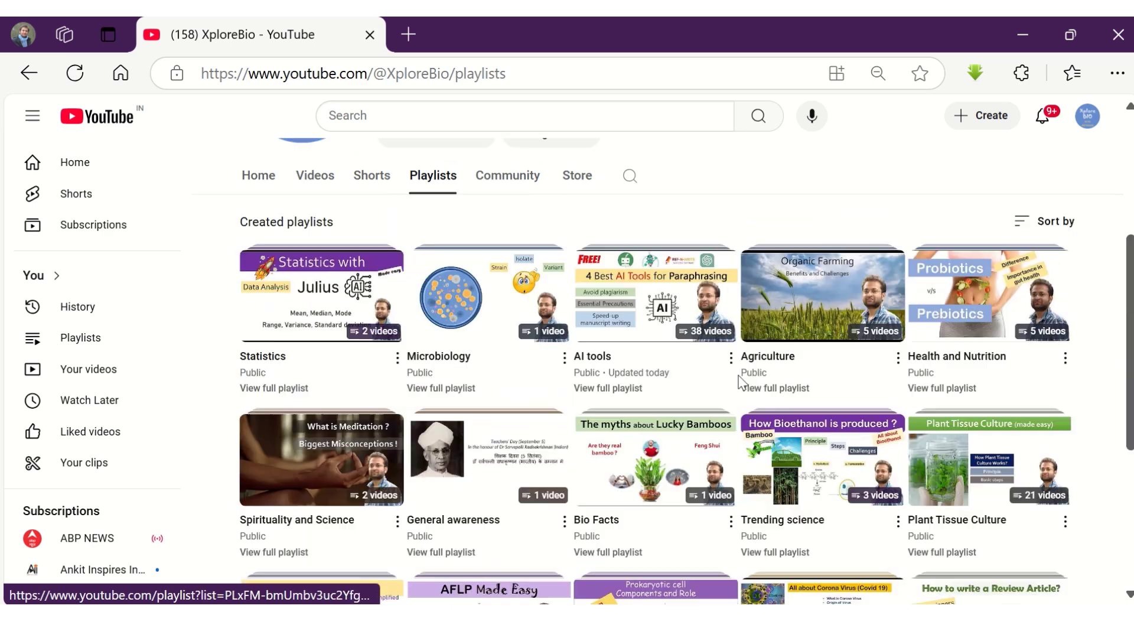
left_click(627, 388)
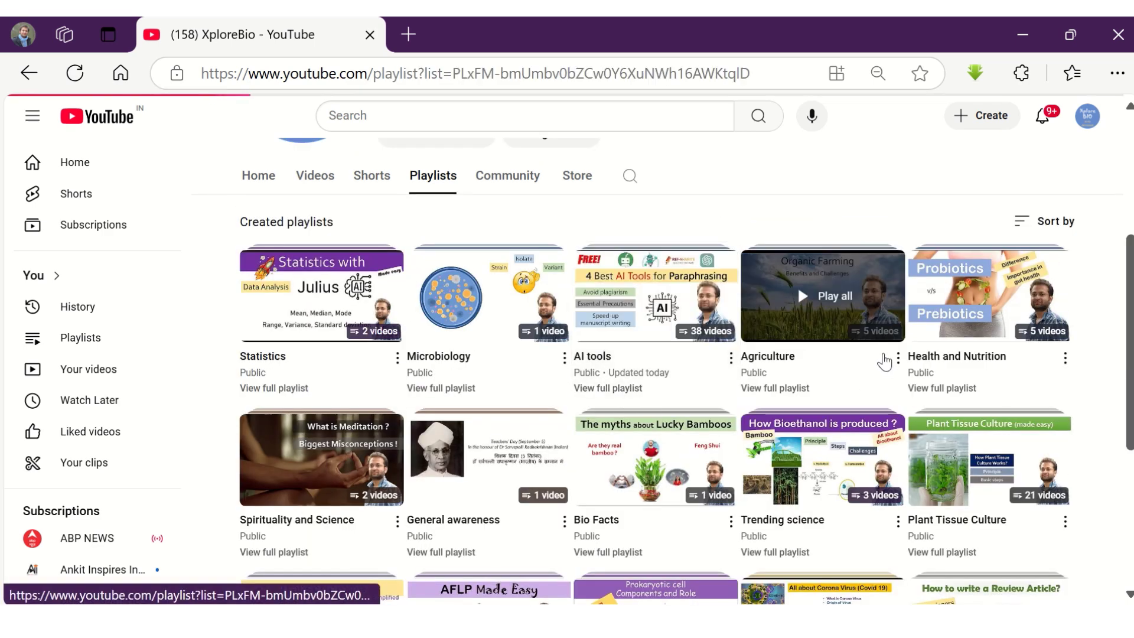
scroll(945, 337, "down", 2)
scroll(972, 338, "down", 7)
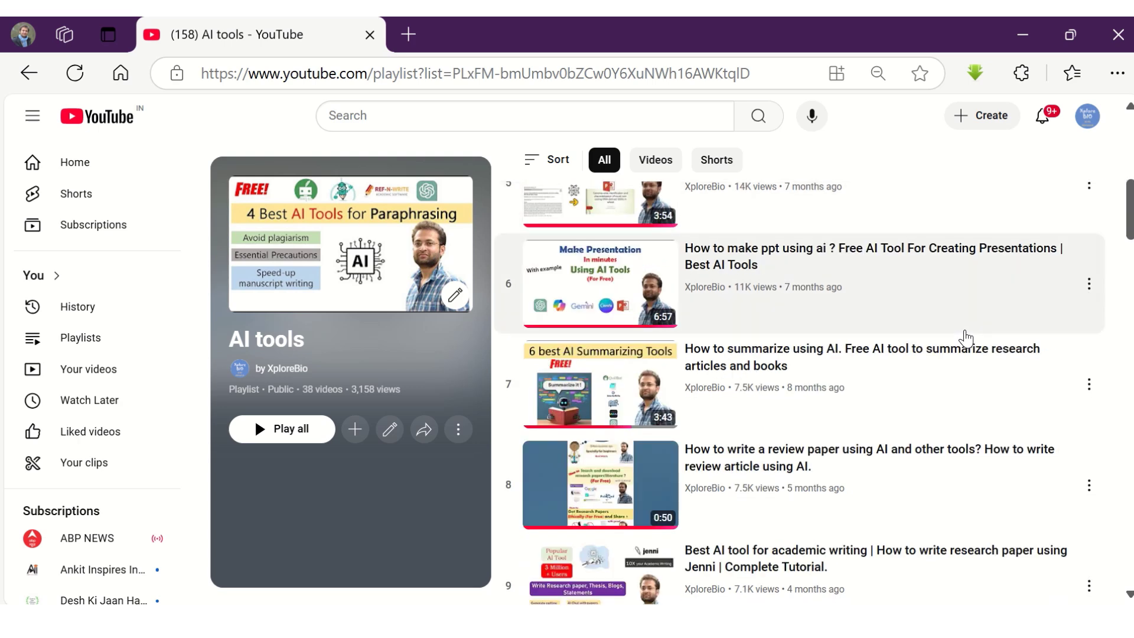
scroll(966, 339, "down", 7)
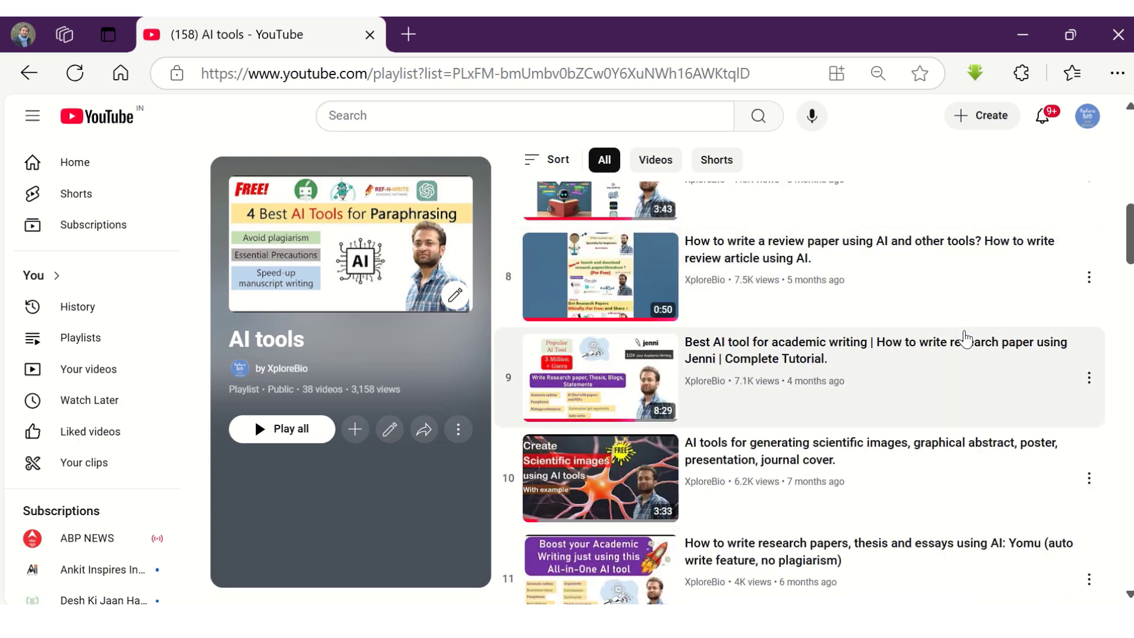